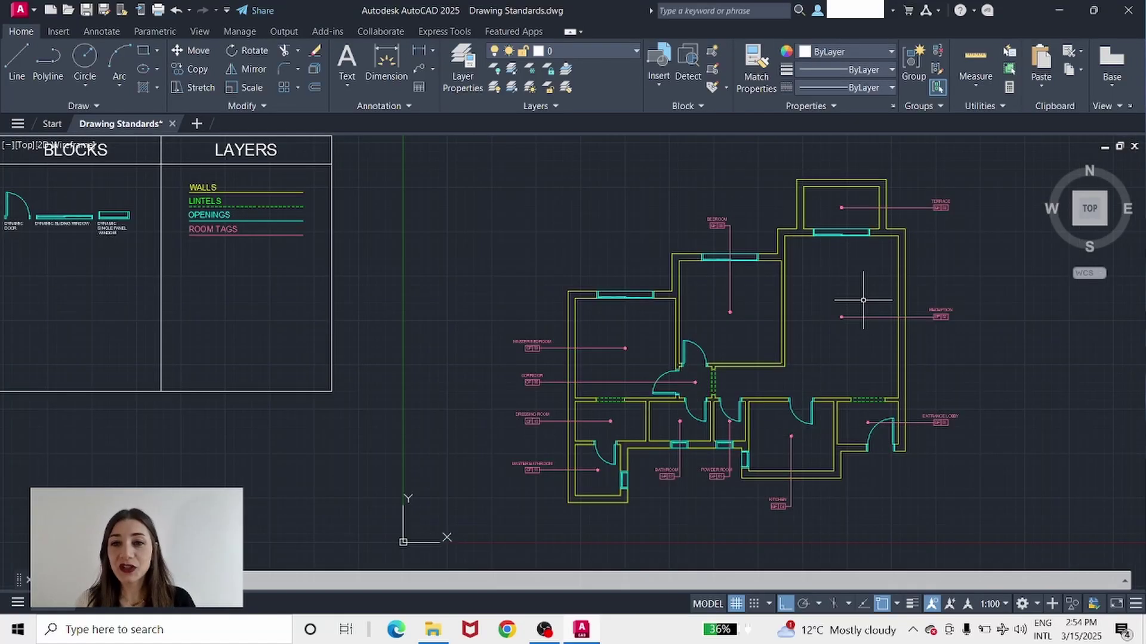
Step: Frame the Drawing Standards floor plan in the view
{"action": "middle_click_drag", "start_coordinate": [843, 299], "coordinate": [659, 333]}
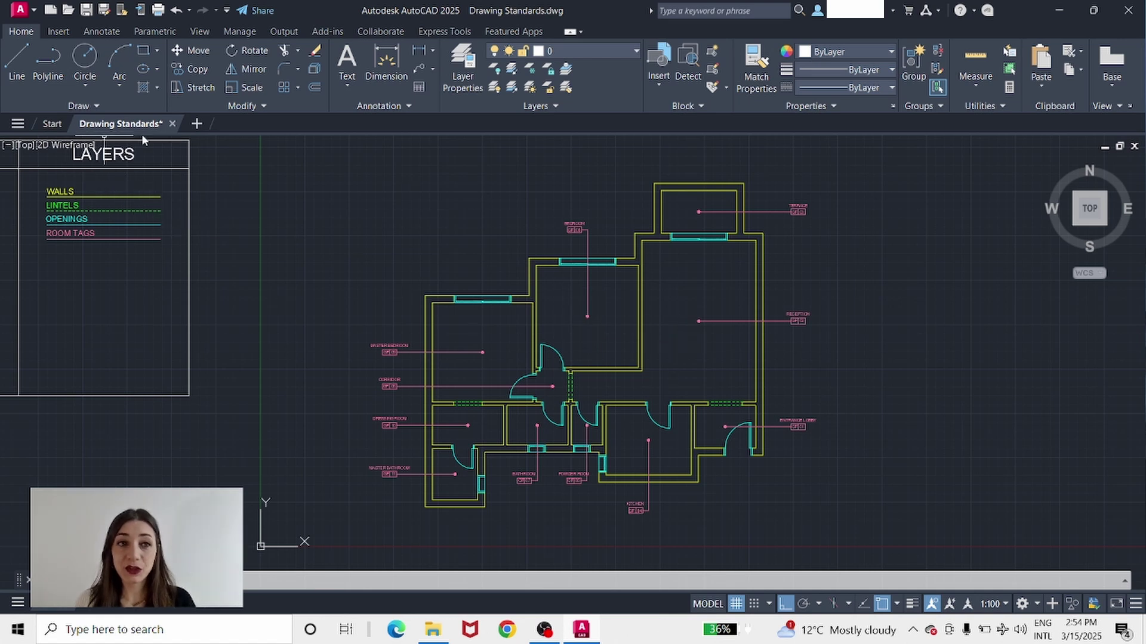
{"action": "mouse_move", "coordinate": [135, 127]}
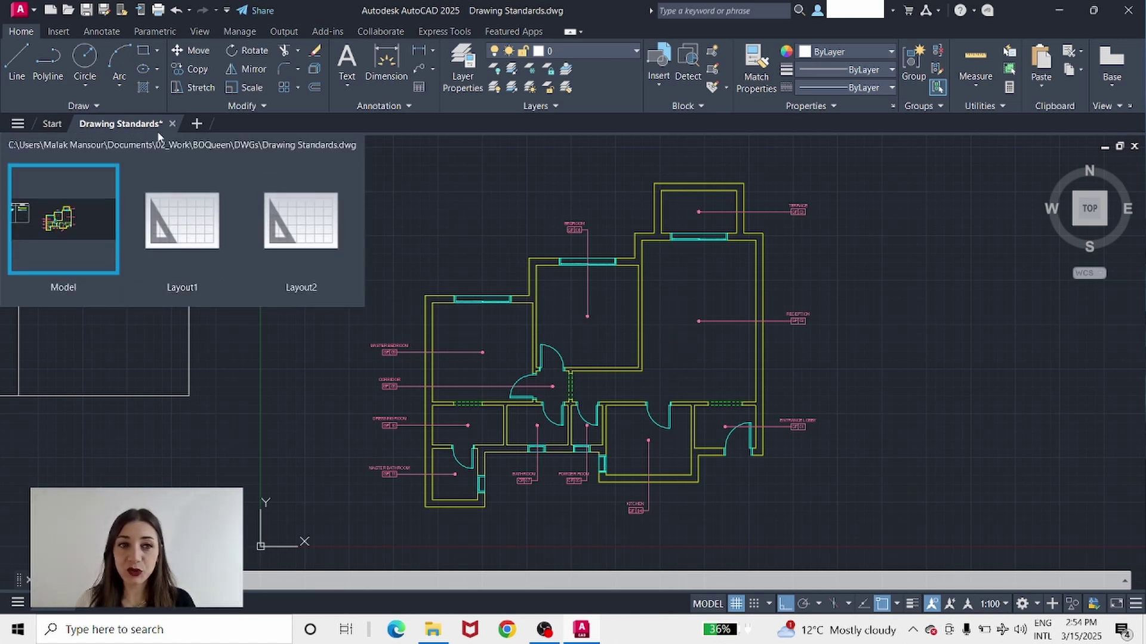
Step: Save the standards drawing under the new name As Built
{"action": "left_click", "coordinate": [19, 10]}
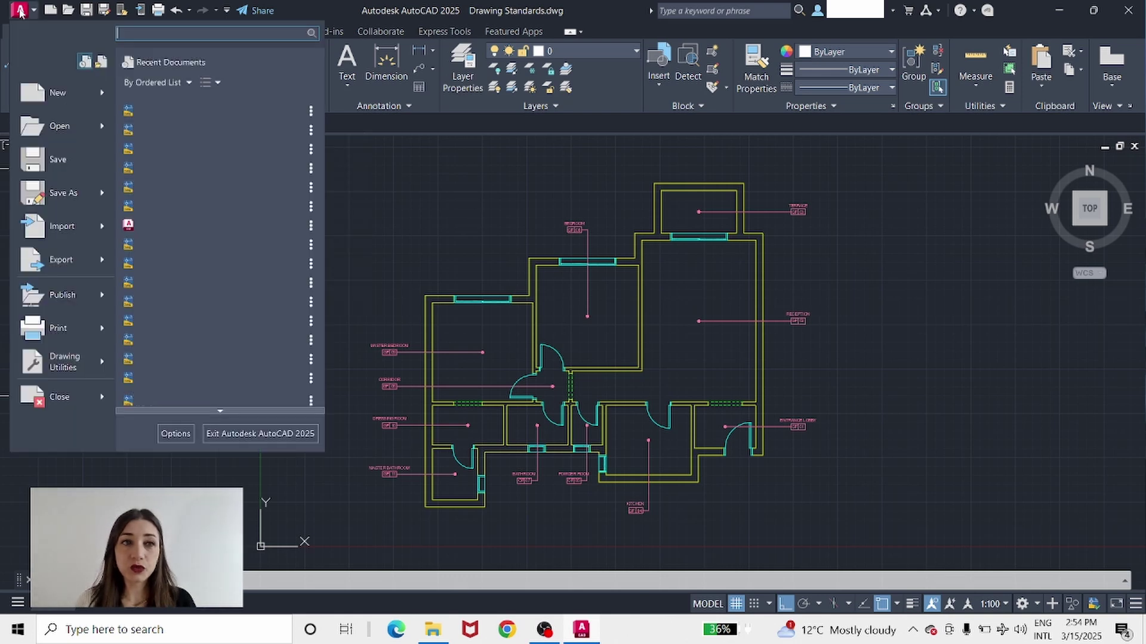
{"action": "key", "text": "Escape"}
{"action": "key", "text": "ctrl+shift+s"}
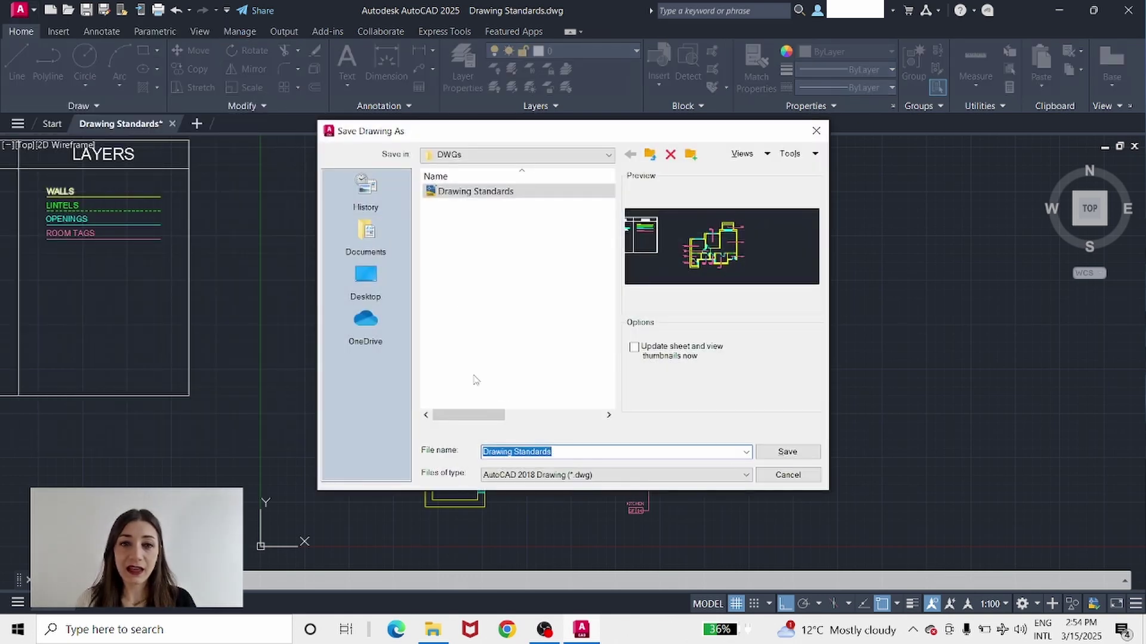
{"action": "type", "text": "As Built"}
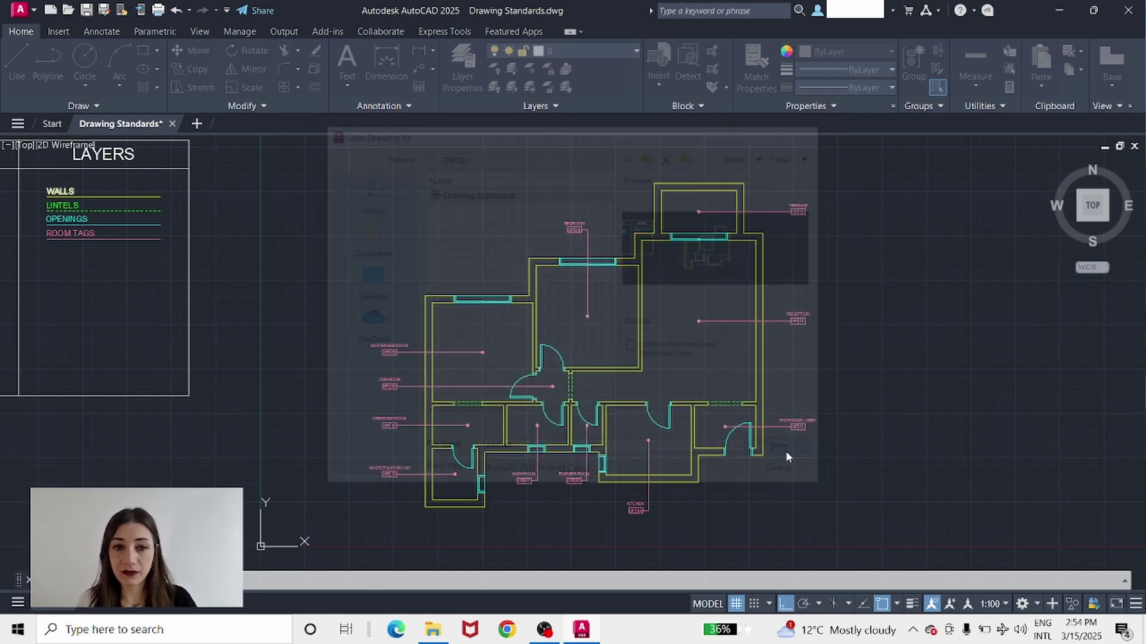
Step: Delete the legend table, zoom to the whole plan, and save As Built
{"action": "scroll", "coordinate": [384, 235], "scroll_direction": "down", "scroll_amount": 3}
{"action": "left_click", "coordinate": [381, 232]}
{"action": "left_click", "coordinate": [19, 466]}
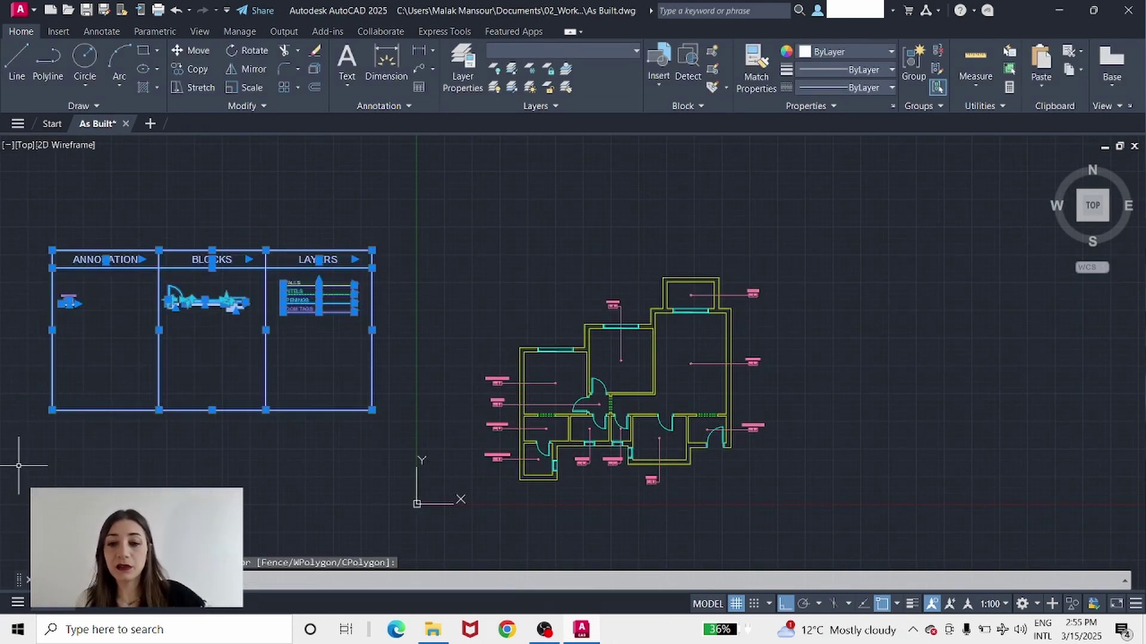
{"action": "key", "text": "Delete"}
{"action": "middle_click", "coordinate": [629, 373]}
{"action": "middle_click", "coordinate": [629, 373]}
{"action": "left_click", "coordinate": [86, 11]}
Step: Save a copy of the drawing as Base Plan
{"action": "left_click", "coordinate": [20, 10]}
{"action": "left_click", "coordinate": [74, 195]}
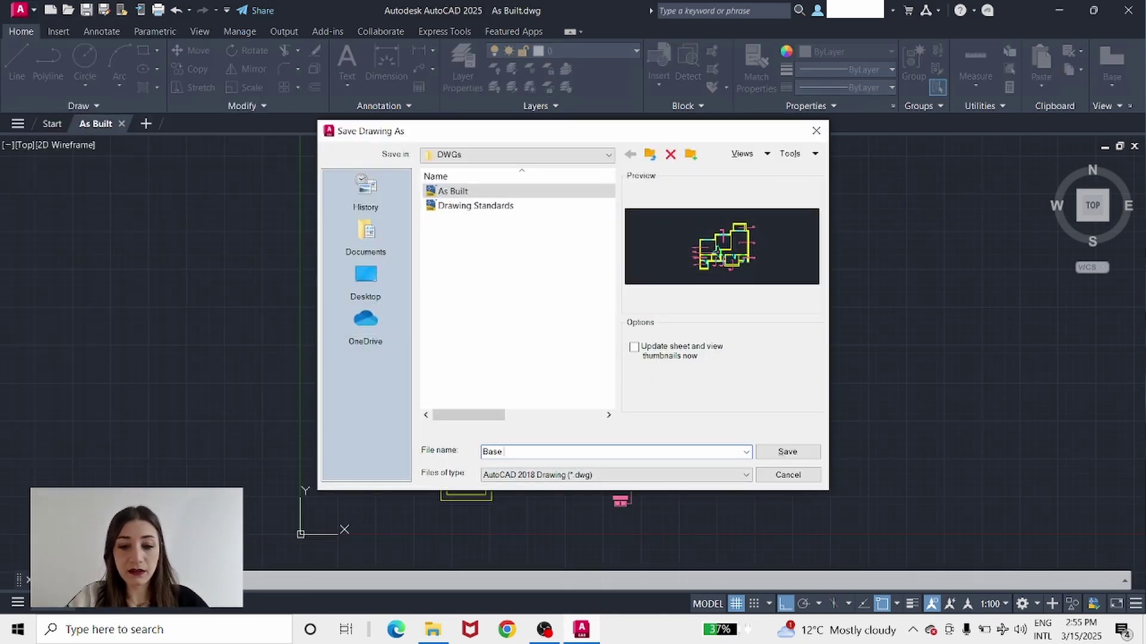
{"action": "type", "text": "Base Plan"}
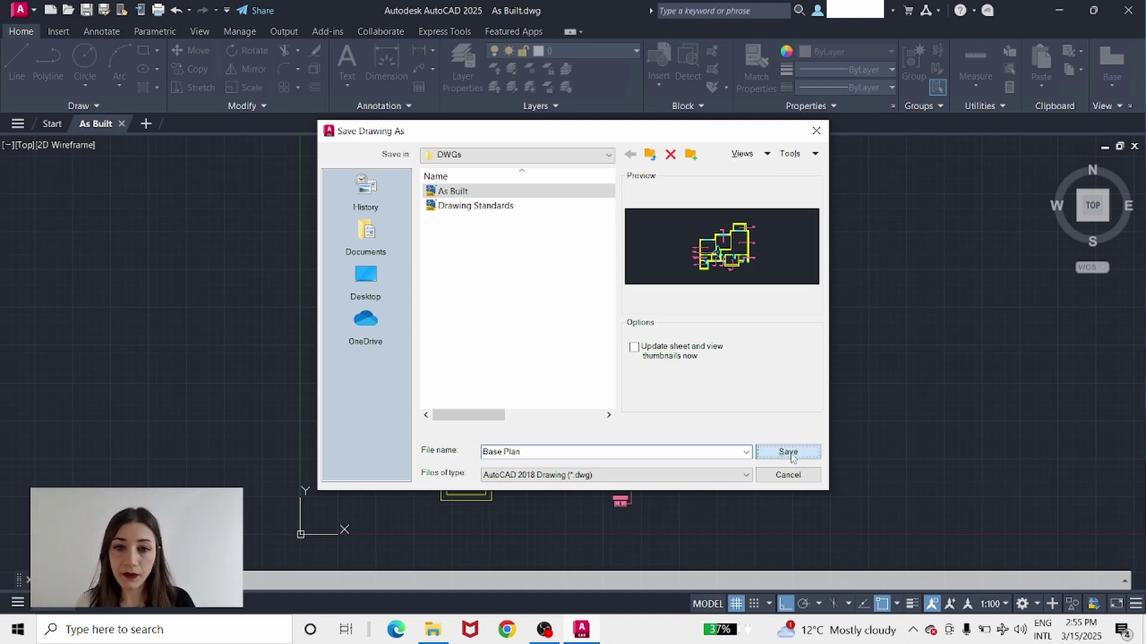
{"action": "left_click", "coordinate": [788, 451]}
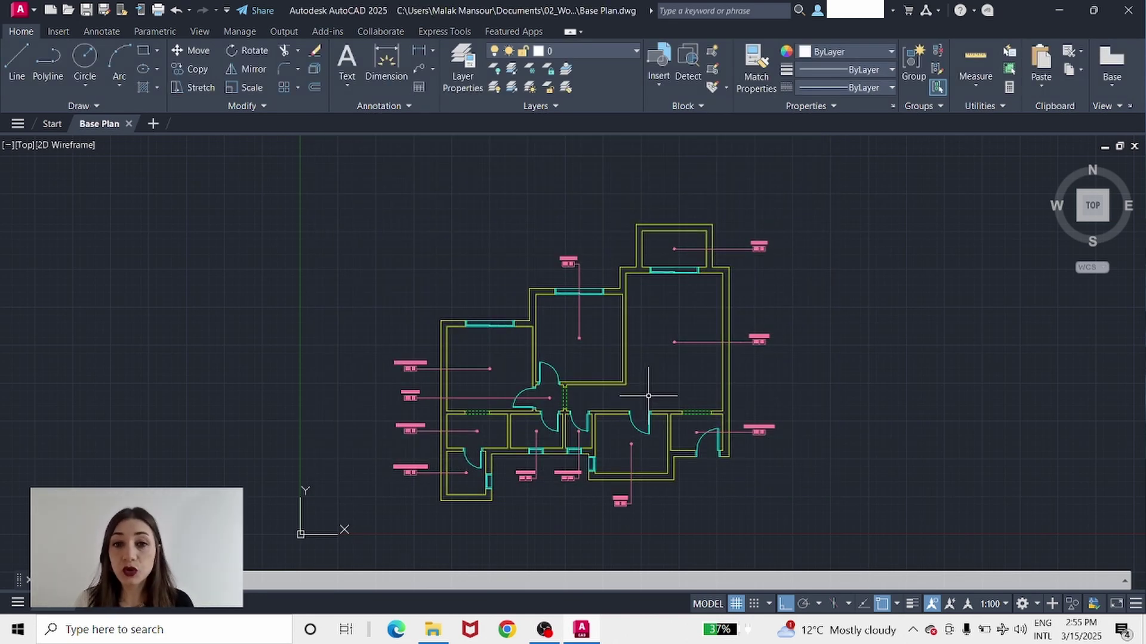
Step: Use FILLET to close the wall ends around the kitchen
{"action": "scroll", "coordinate": [648, 395], "scroll_direction": "up", "scroll_amount": 2}
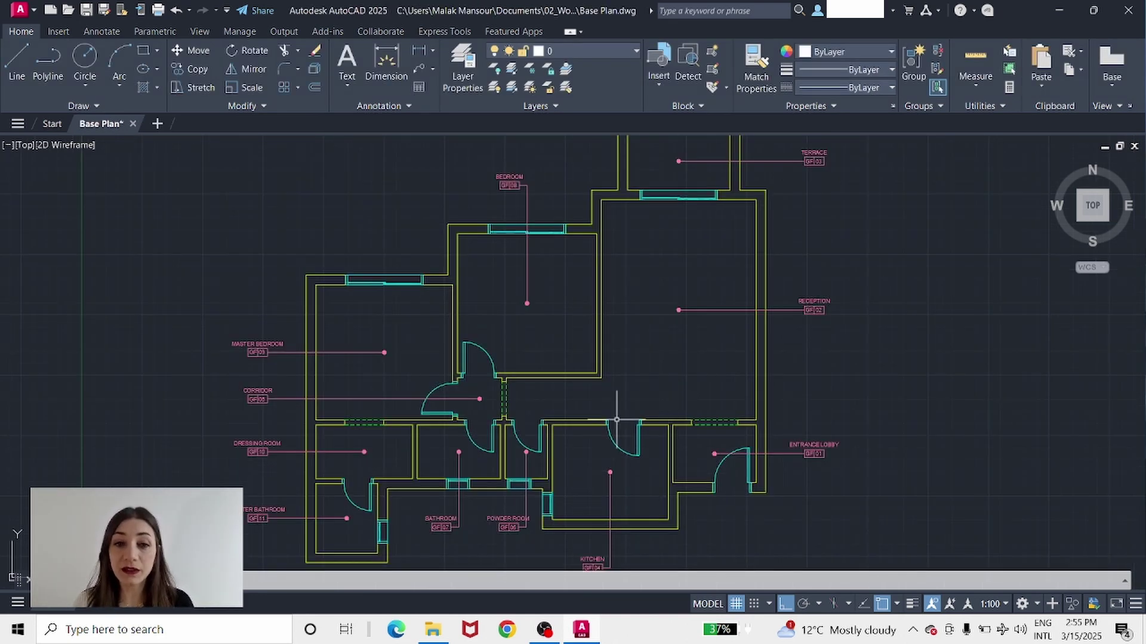
{"action": "scroll", "coordinate": [692, 480], "scroll_direction": "up", "scroll_amount": 4}
{"action": "type", "text": "f"}
{"action": "key", "text": "Return"}
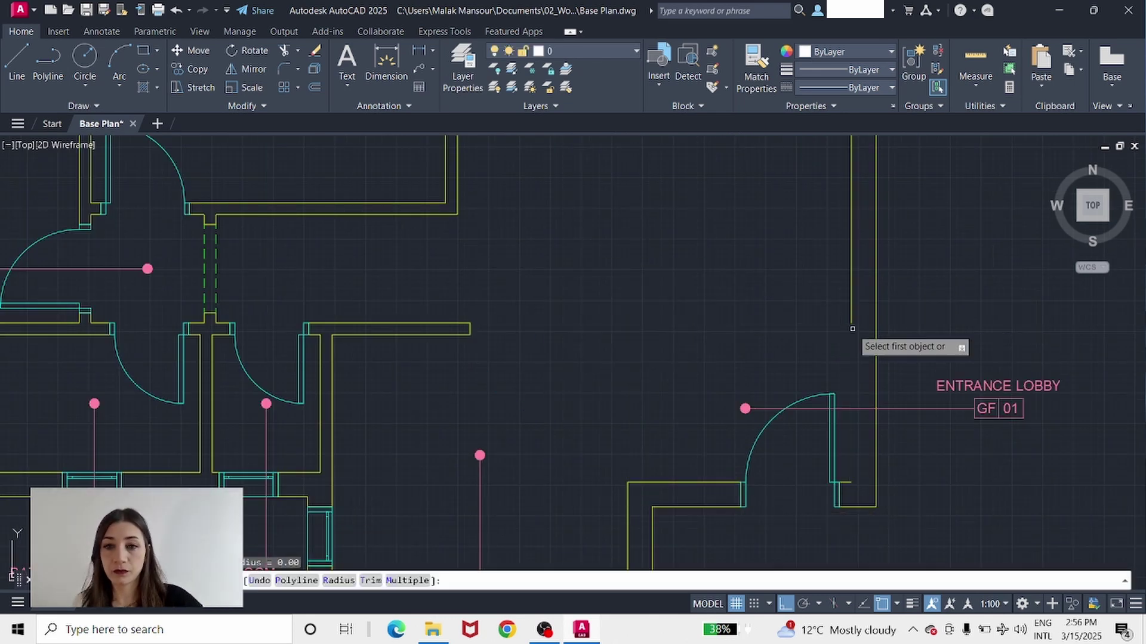
{"action": "scroll", "coordinate": [854, 323], "scroll_direction": "down", "scroll_amount": 2}
{"action": "scroll", "coordinate": [529, 408], "scroll_direction": "up", "scroll_amount": 4}
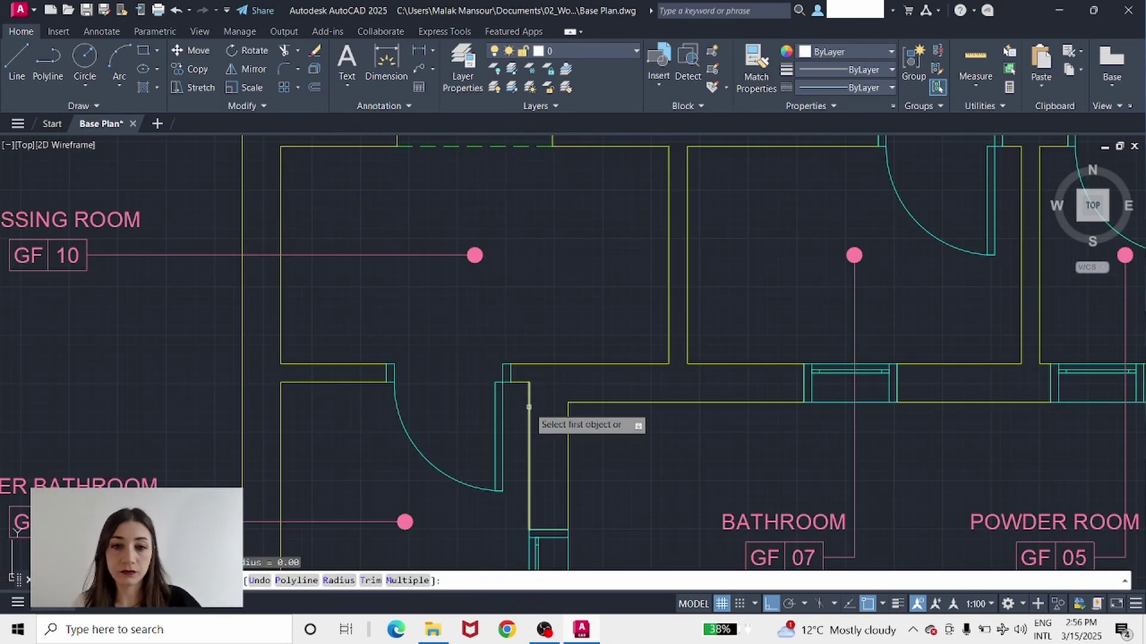
{"action": "key", "text": "Escape"}
Step: Erase the two partition wall lines and fillet the remaining wall ends
{"action": "left_click", "coordinate": [512, 397]}
{"action": "left_click", "coordinate": [366, 306]}
{"action": "scroll", "coordinate": [367, 306], "scroll_direction": "down", "scroll_amount": 2}
{"action": "scroll", "coordinate": [428, 373], "scroll_direction": "down", "scroll_amount": 2}
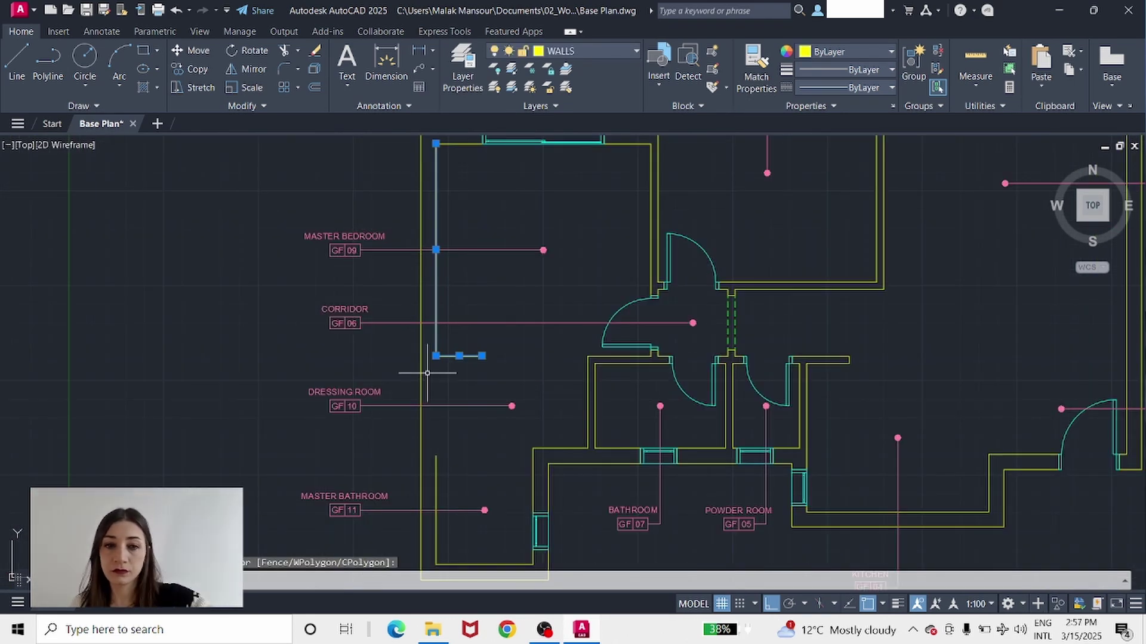
{"action": "key", "text": "Escape"}
{"action": "type", "text": "f"}
{"action": "key", "text": "Return"}
{"action": "key", "text": "Escape"}
{"action": "scroll", "coordinate": [399, 421], "scroll_direction": "down", "scroll_amount": 3}
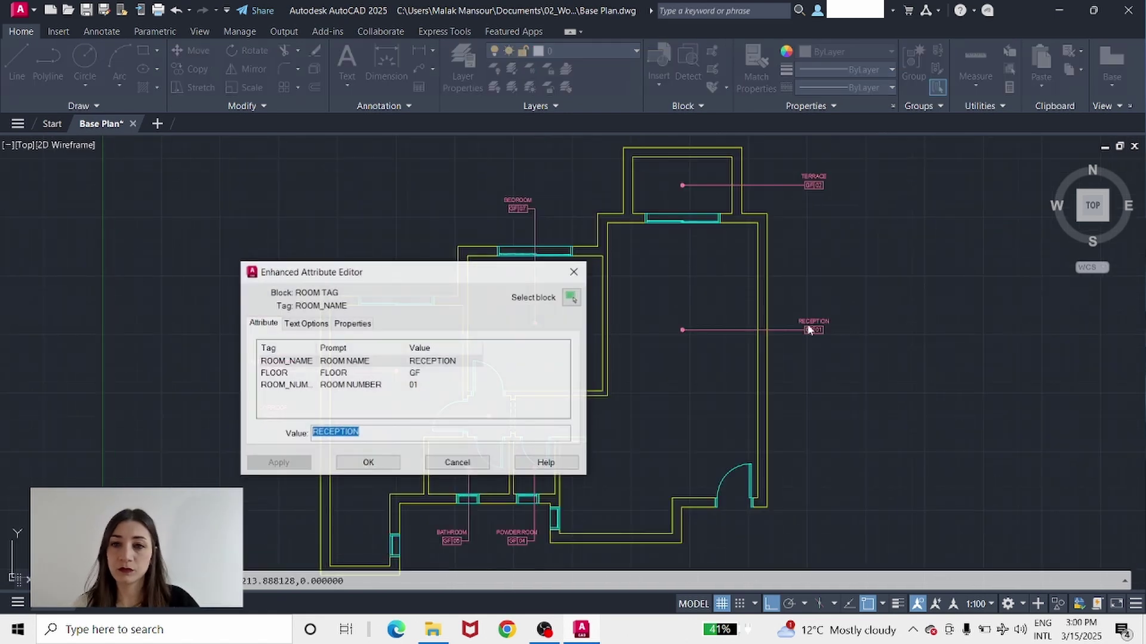
Step: Rename reception to RECEPTION & KITCHEN; renumber powder room 03 and corridor 04
{"action": "left_click", "coordinate": [372, 430]}
{"action": "type", "text": "& KITCHEN"}
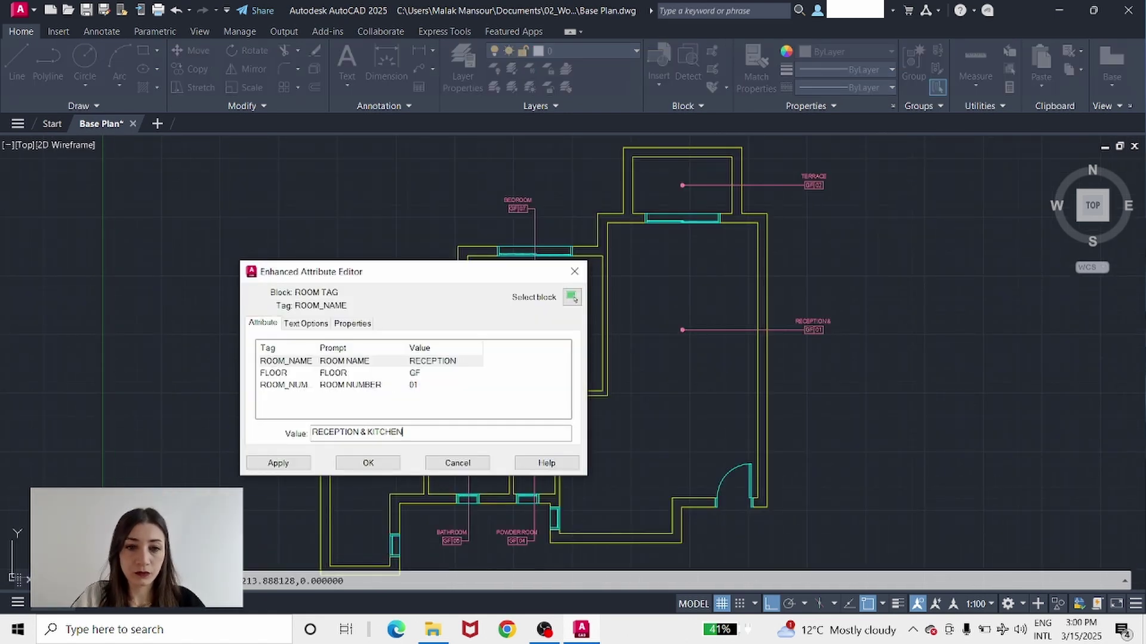
{"action": "key", "text": "Return"}
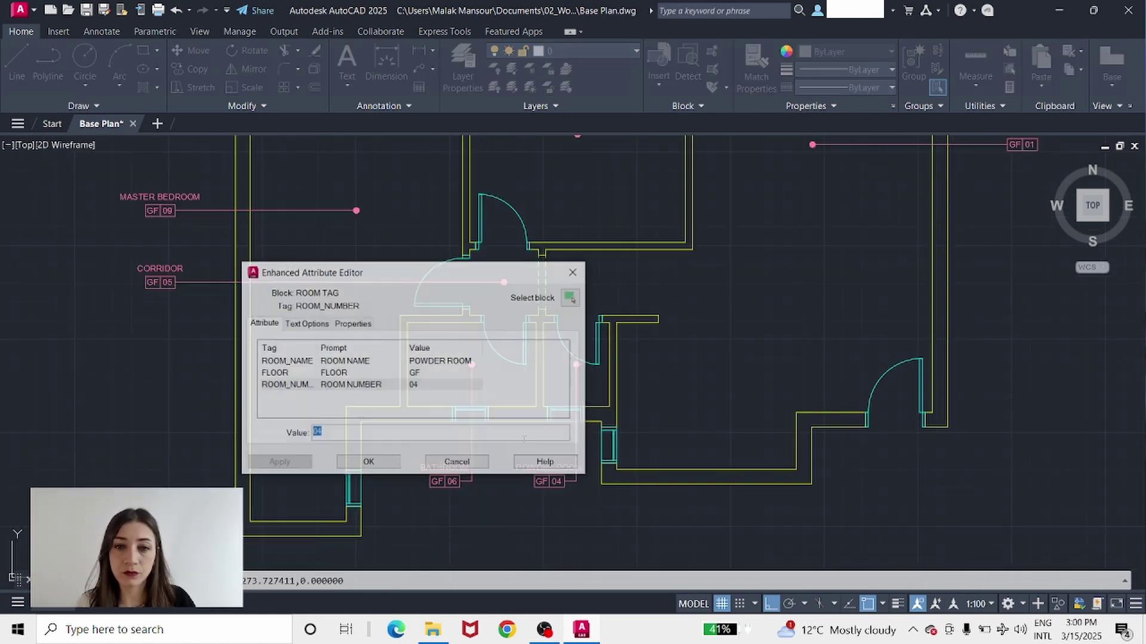
{"action": "left_click", "coordinate": [284, 385]}
{"action": "left_click", "coordinate": [334, 432]}
{"action": "type", "text": "03"}
{"action": "left_click", "coordinate": [366, 465]}
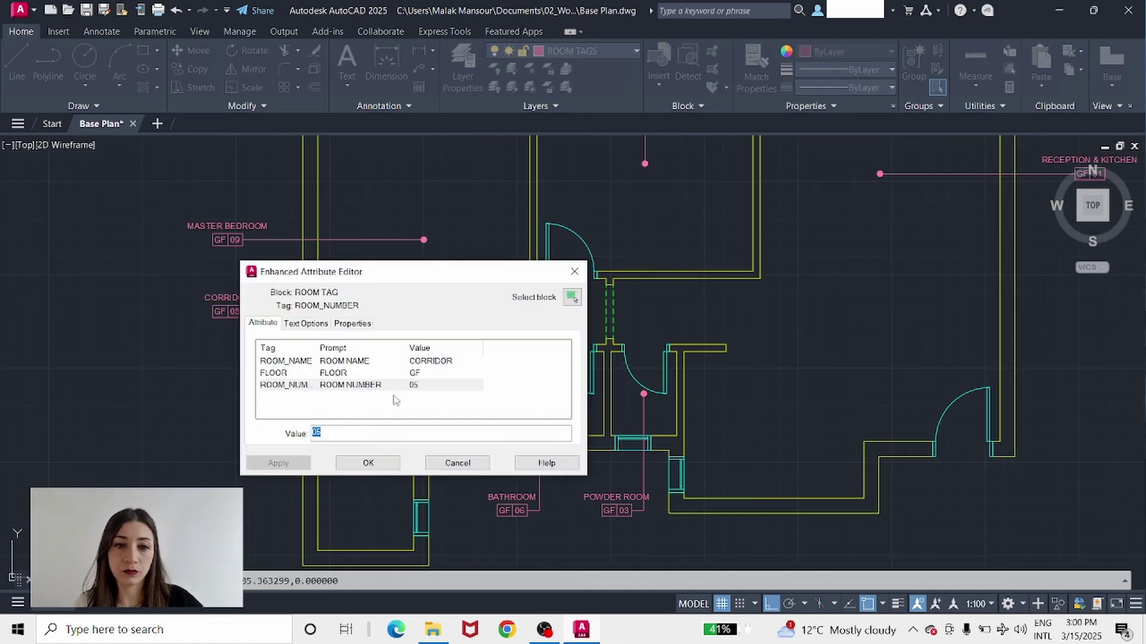
{"action": "type", "text": "04"}
{"action": "left_click", "coordinate": [353, 465]}
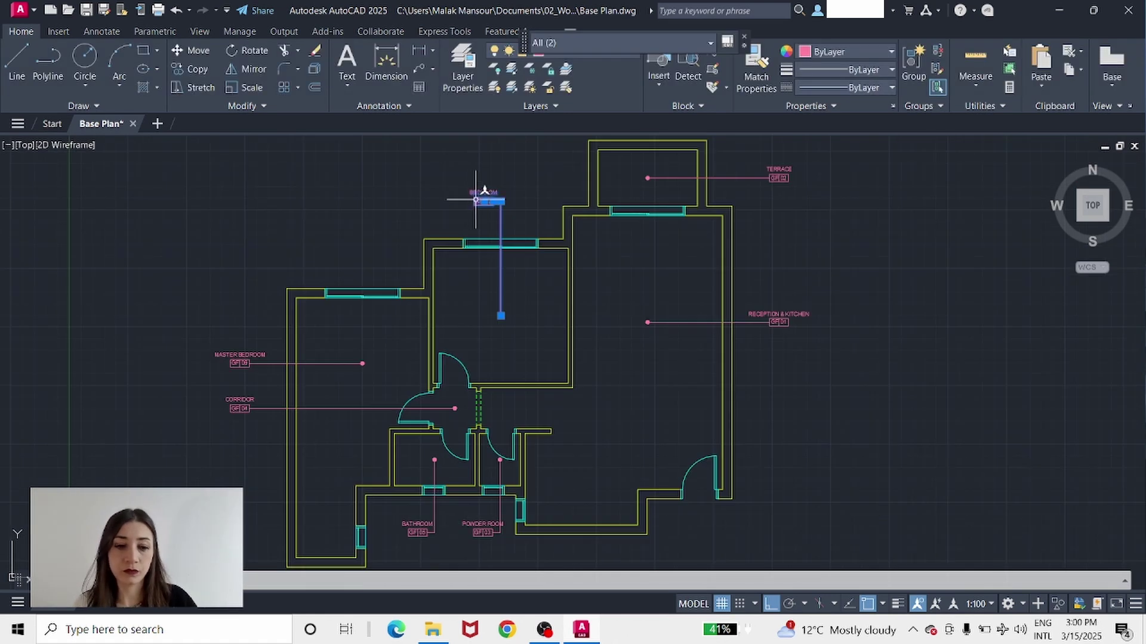
Step: Renumber the BEDROOM tag to 06 and the MASTER BEDROOM tag to 07
{"action": "double_click", "coordinate": [478, 197]}
{"action": "type", "text": "06"}
{"action": "left_click", "coordinate": [352, 465]}
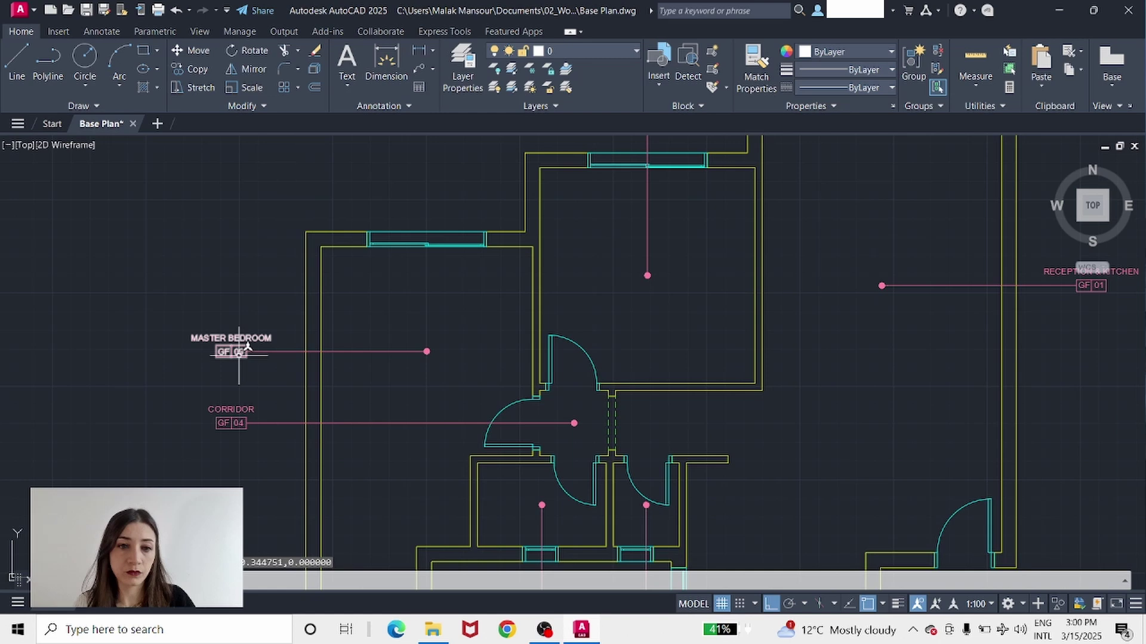
{"action": "double_click", "coordinate": [229, 349]}
{"action": "left_click", "coordinate": [284, 384]}
{"action": "double_click", "coordinate": [339, 434]}
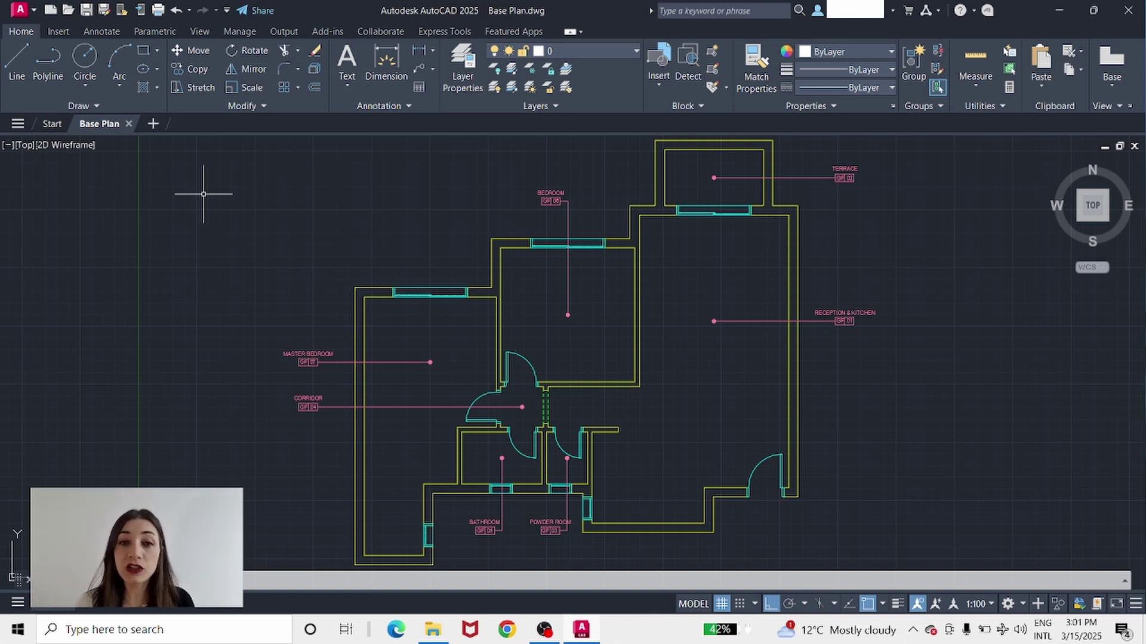
Step: Save the plan as Demolition Plan
{"action": "left_click", "coordinate": [26, 13]}
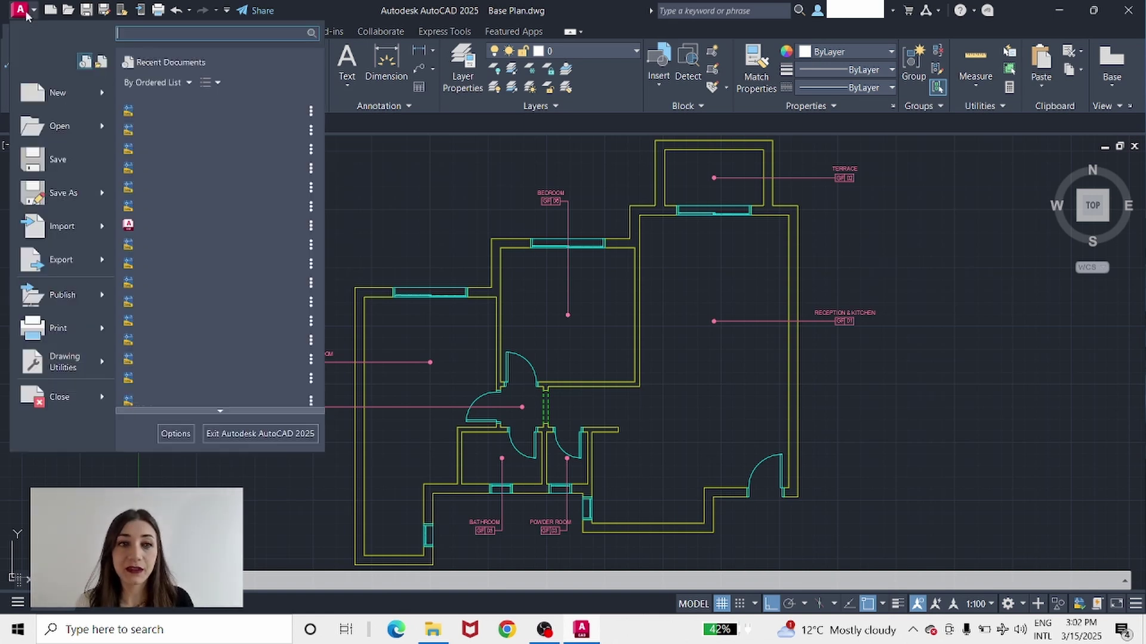
{"action": "left_click", "coordinate": [84, 189]}
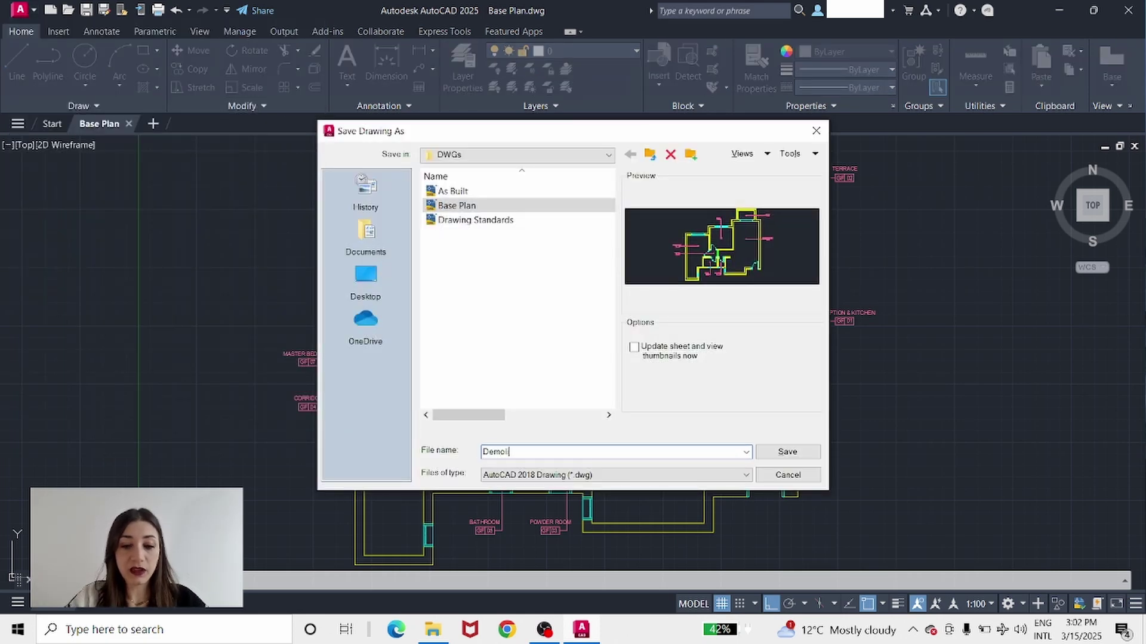
{"action": "left_click", "coordinate": [786, 452]}
Step: Erase the entire floor plan and bring up the External References palette
{"action": "left_click", "coordinate": [982, 173]}
{"action": "left_click", "coordinate": [382, 495]}
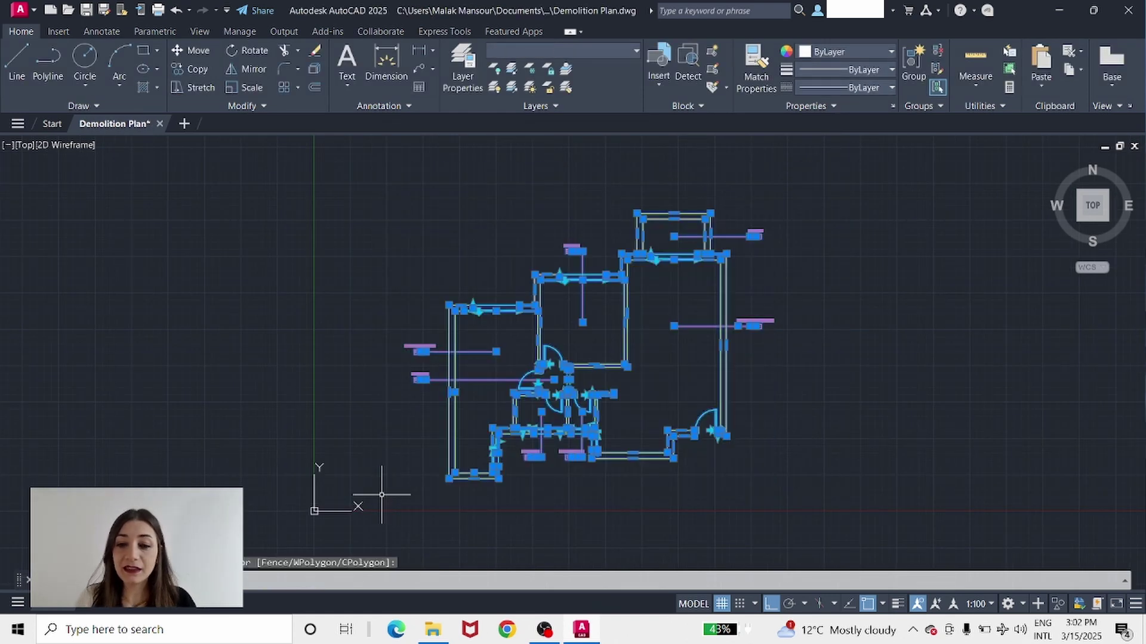
{"action": "key", "text": "Delete"}
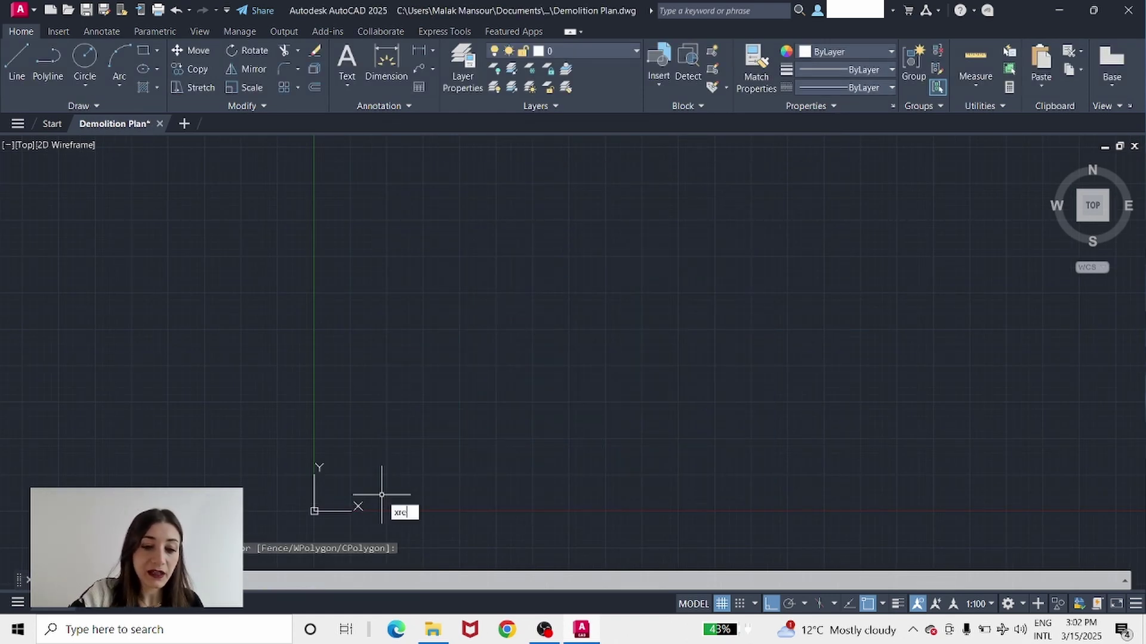
{"action": "key", "text": "Return"}
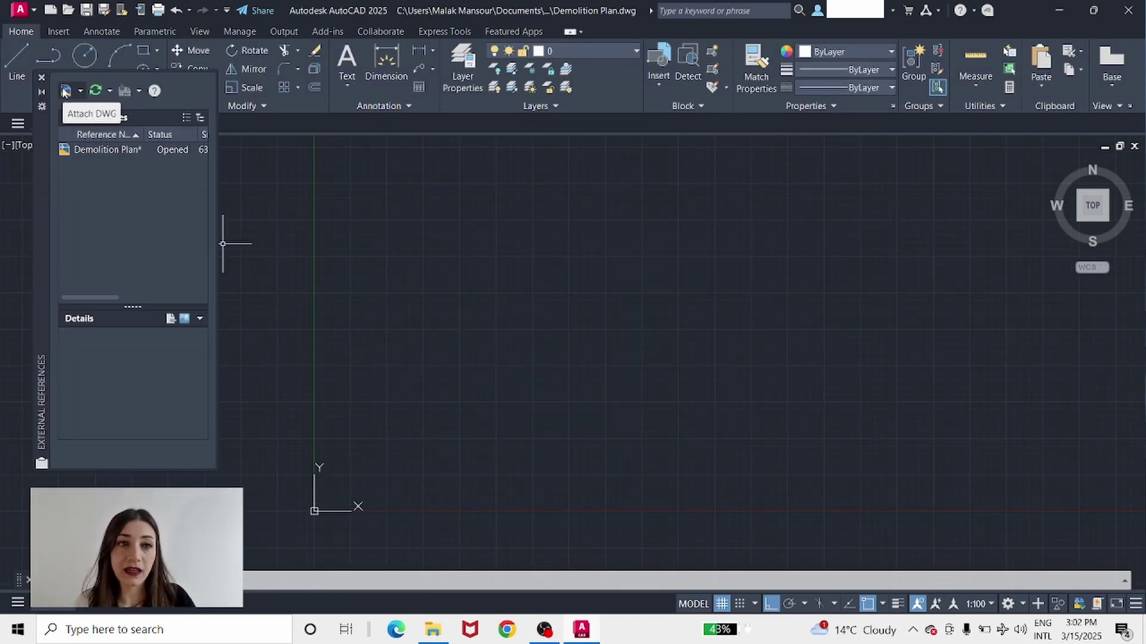
Step: Attach As Built as an external reference at 0,0
{"action": "left_click", "coordinate": [65, 92]}
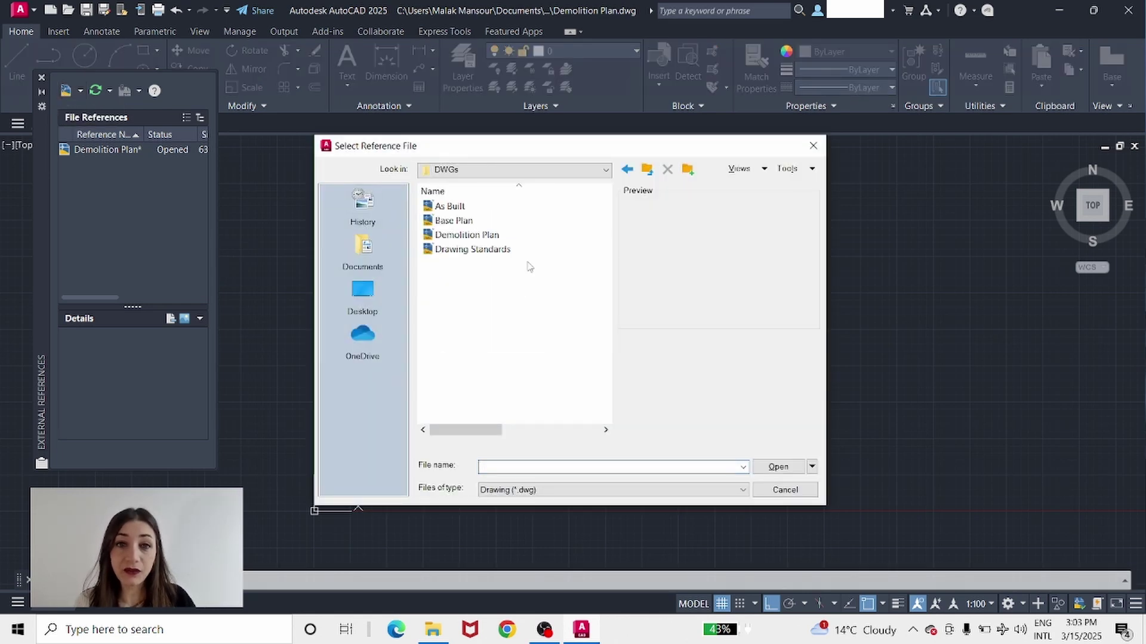
{"action": "left_click", "coordinate": [500, 213]}
{"action": "left_click", "coordinate": [778, 467]}
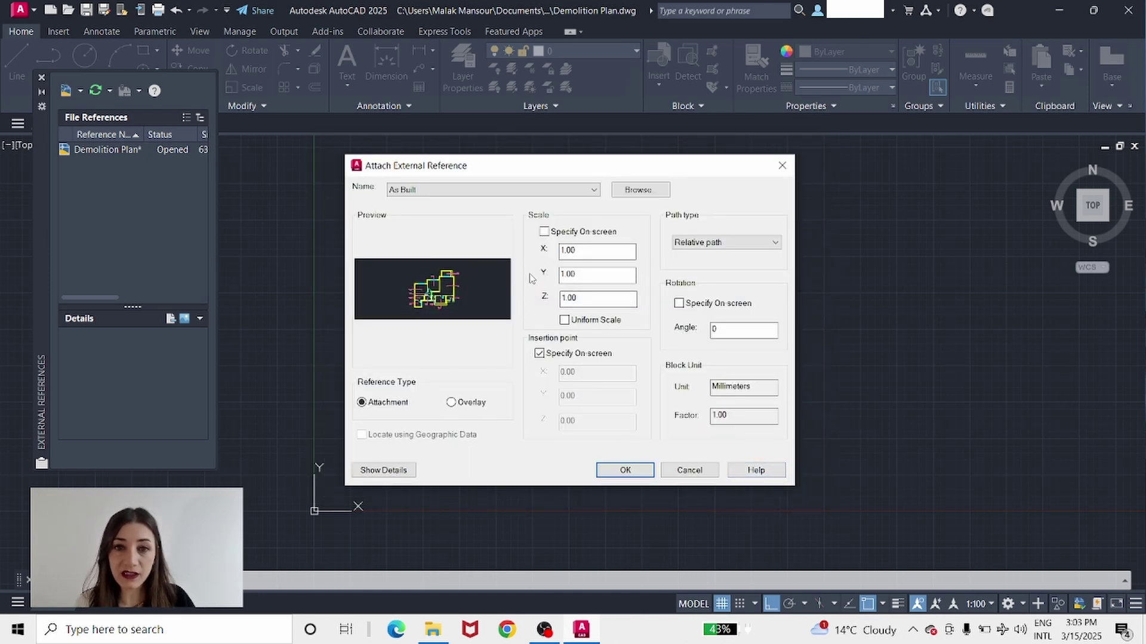
{"action": "left_click", "coordinate": [539, 354]}
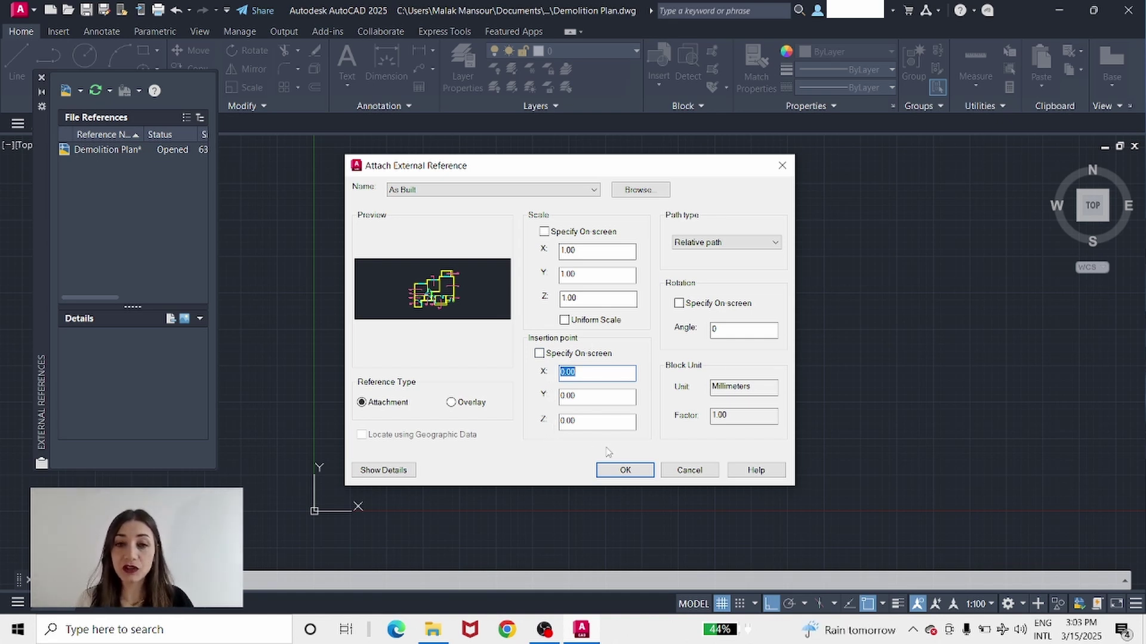
{"action": "left_click", "coordinate": [623, 470]}
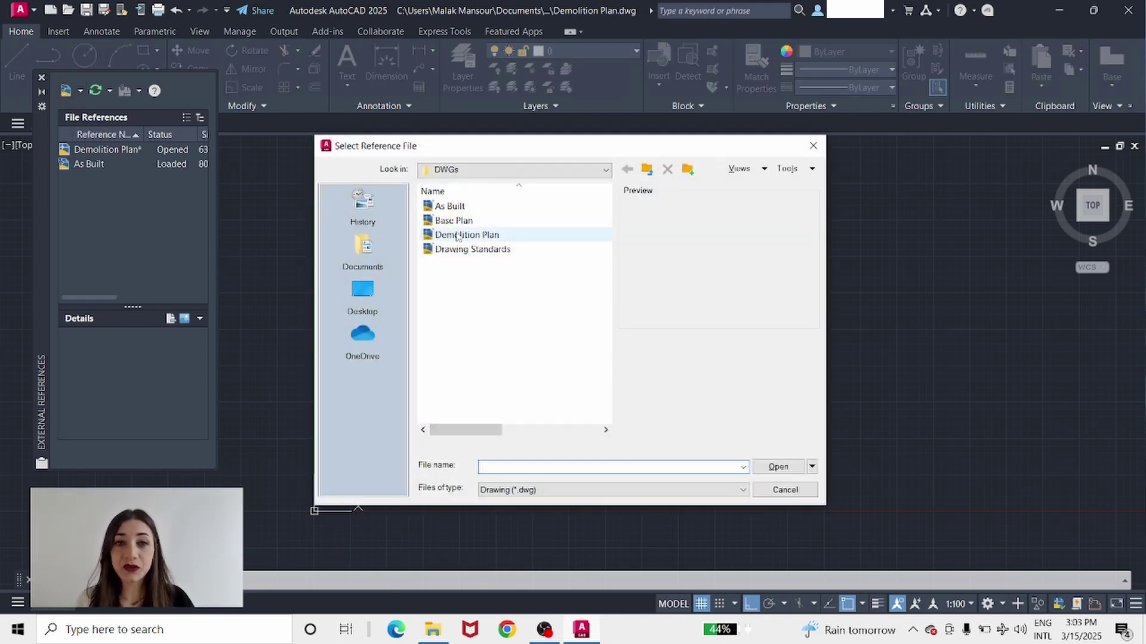
Step: Attach Base Plan as a second external reference
{"action": "left_click", "coordinate": [473, 224]}
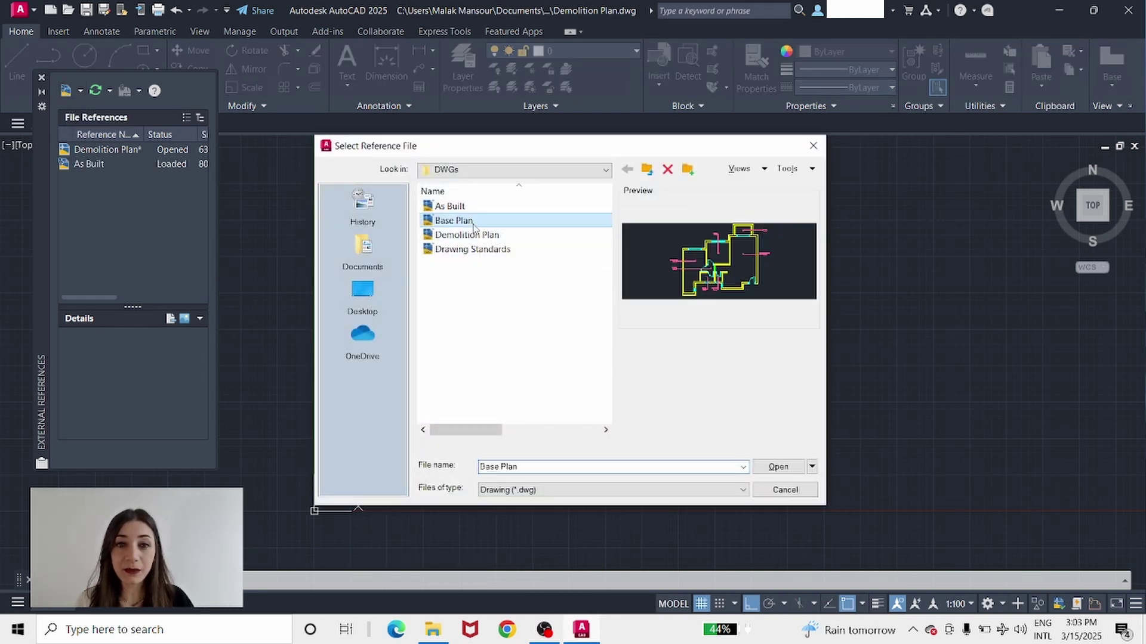
{"action": "left_click", "coordinate": [777, 466]}
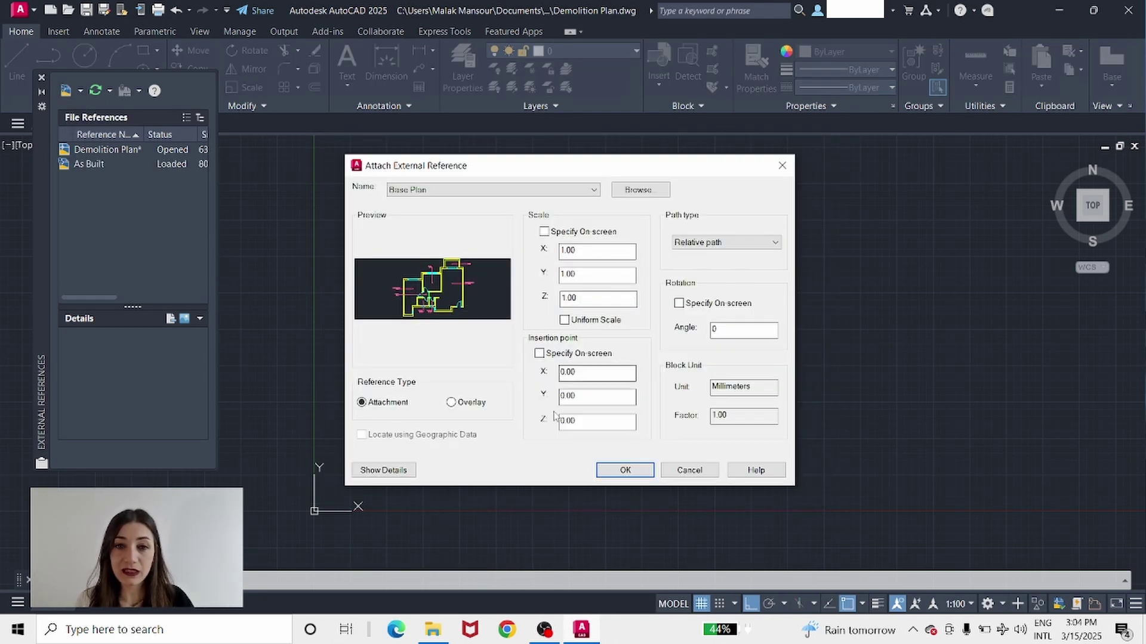
{"action": "left_click", "coordinate": [625, 471]}
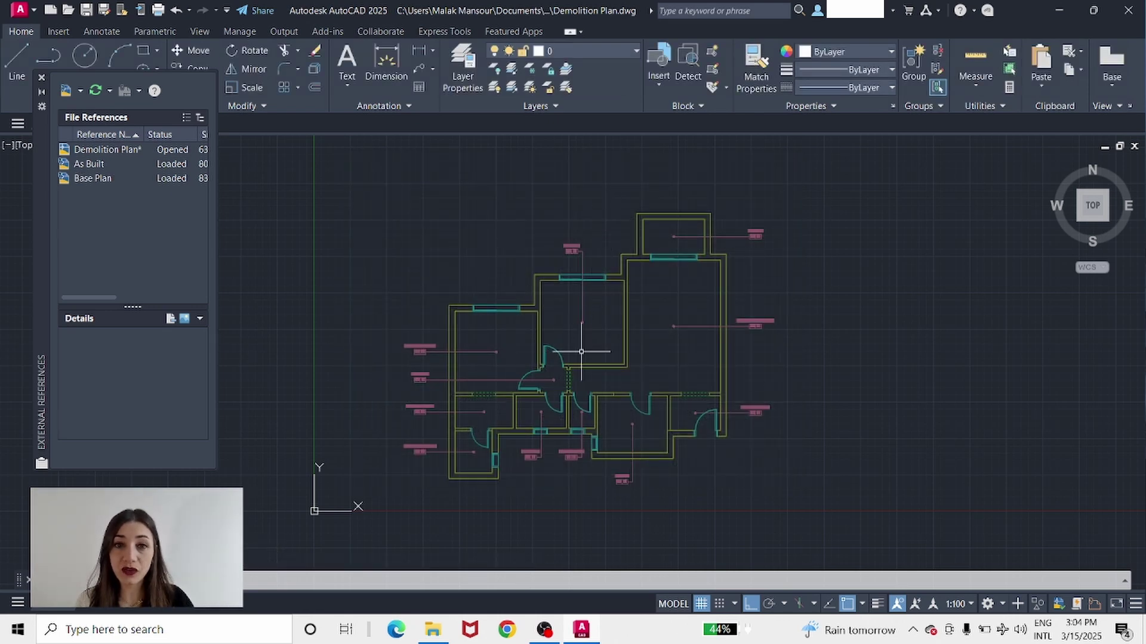
Step: Colour the Base Plan LINTELS, OPENINGS, ROOM TAGS and WALLS layers red
{"action": "left_click", "coordinate": [463, 68]}
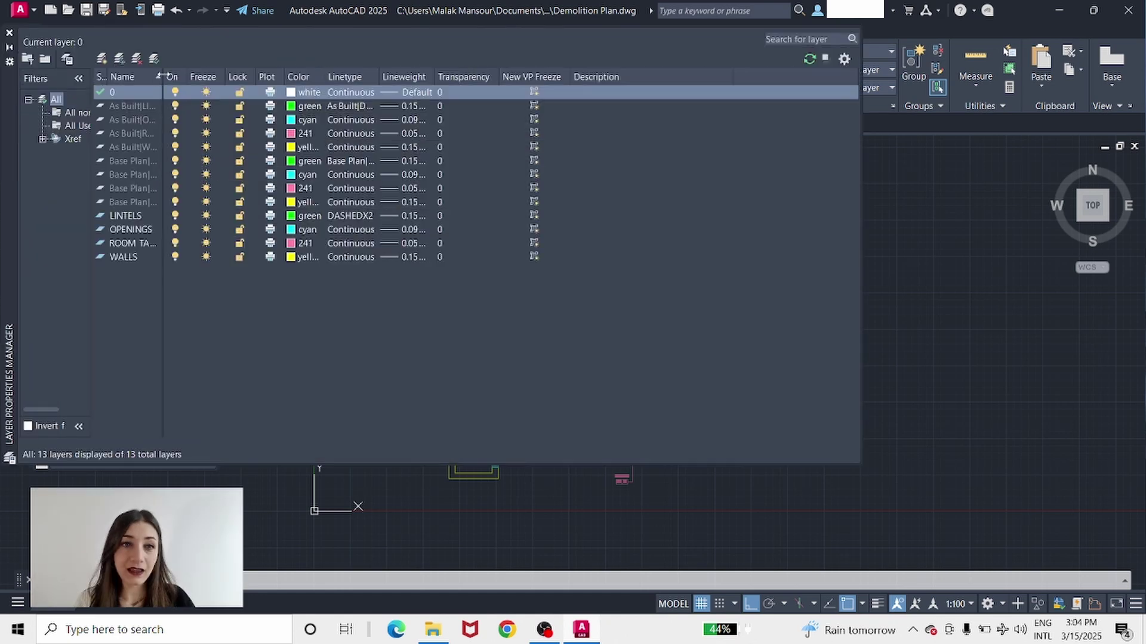
{"action": "left_click_drag", "start_coordinate": [162, 77], "coordinate": [294, 84]}
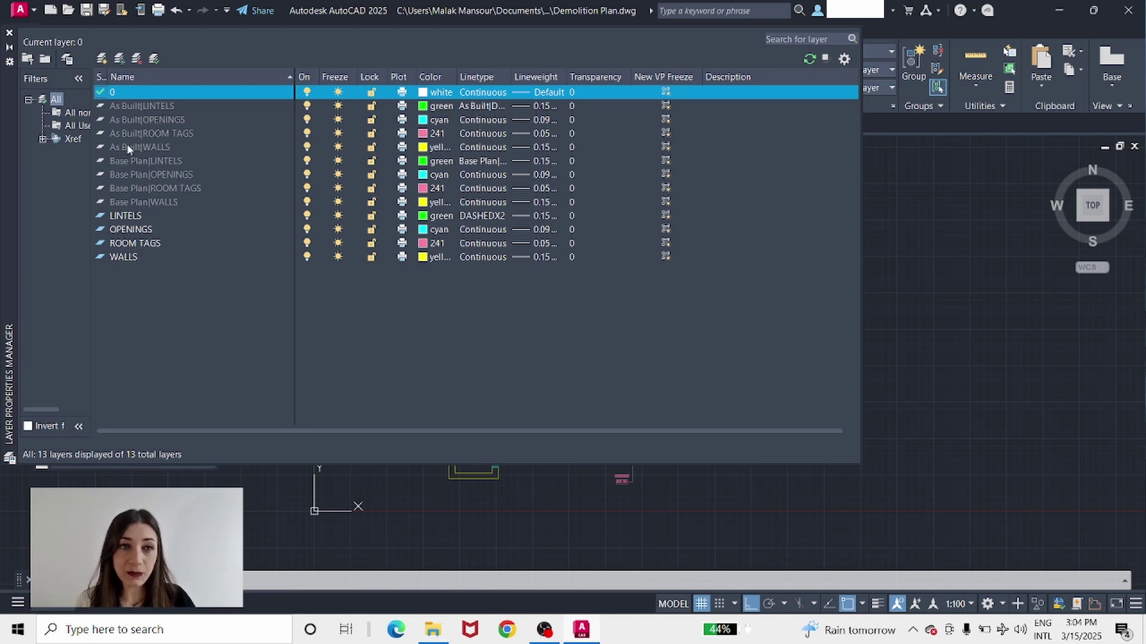
{"action": "left_click", "coordinate": [154, 162]}
{"action": "left_click", "coordinate": [150, 176], "text": "ctrl"}
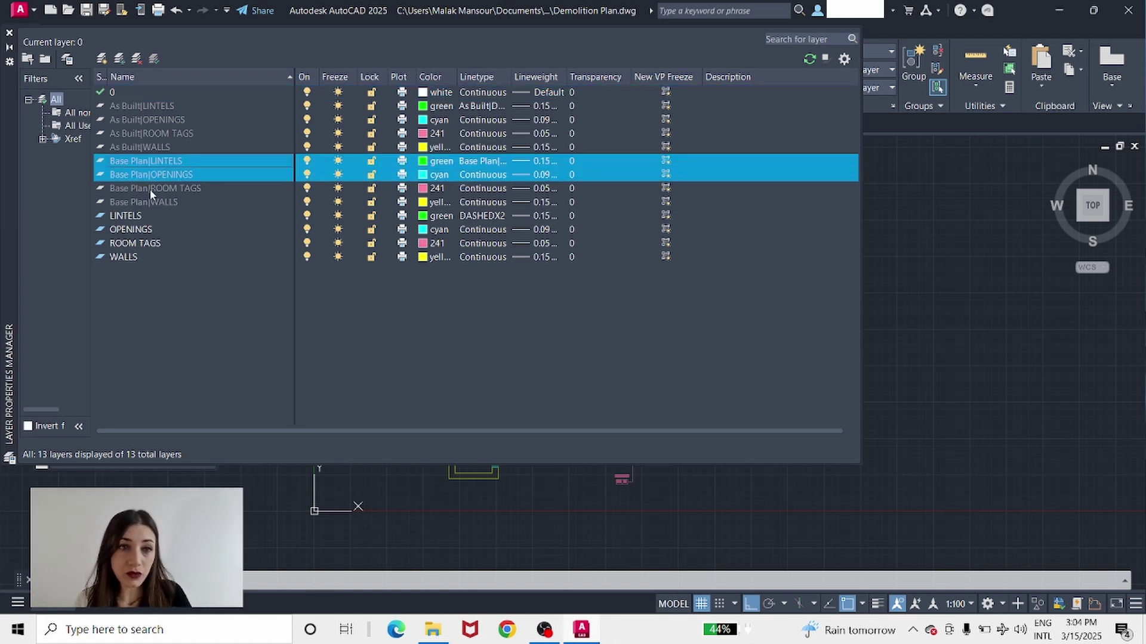
{"action": "left_click", "coordinate": [149, 189], "text": "ctrl"}
{"action": "left_click", "coordinate": [149, 202], "text": "ctrl"}
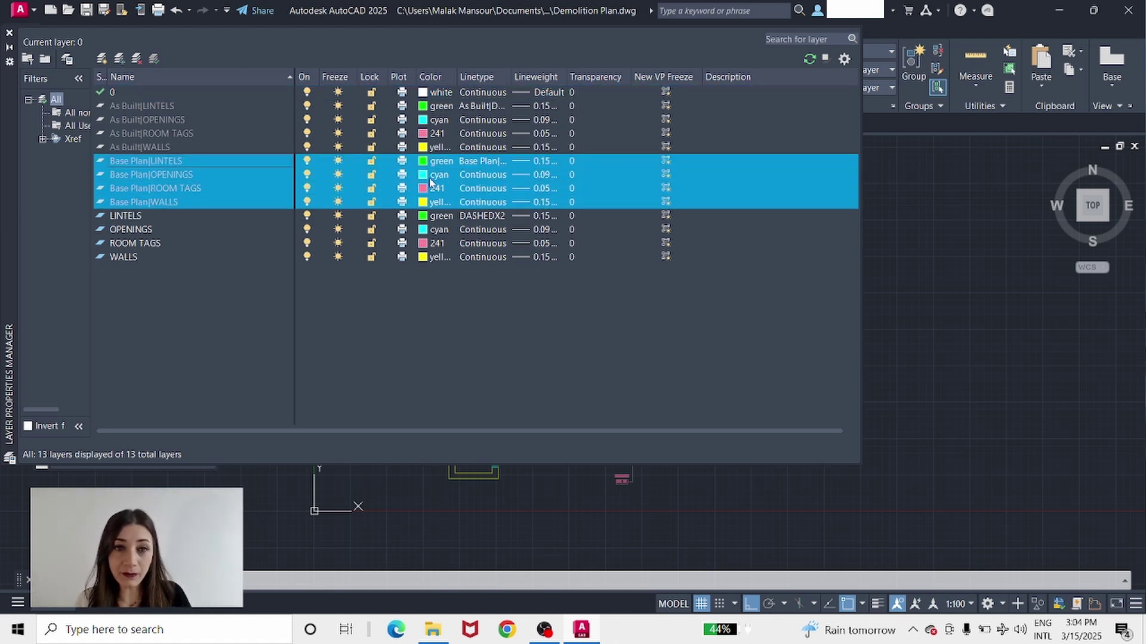
{"action": "left_click", "coordinate": [430, 182]}
{"action": "left_click", "coordinate": [448, 346]}
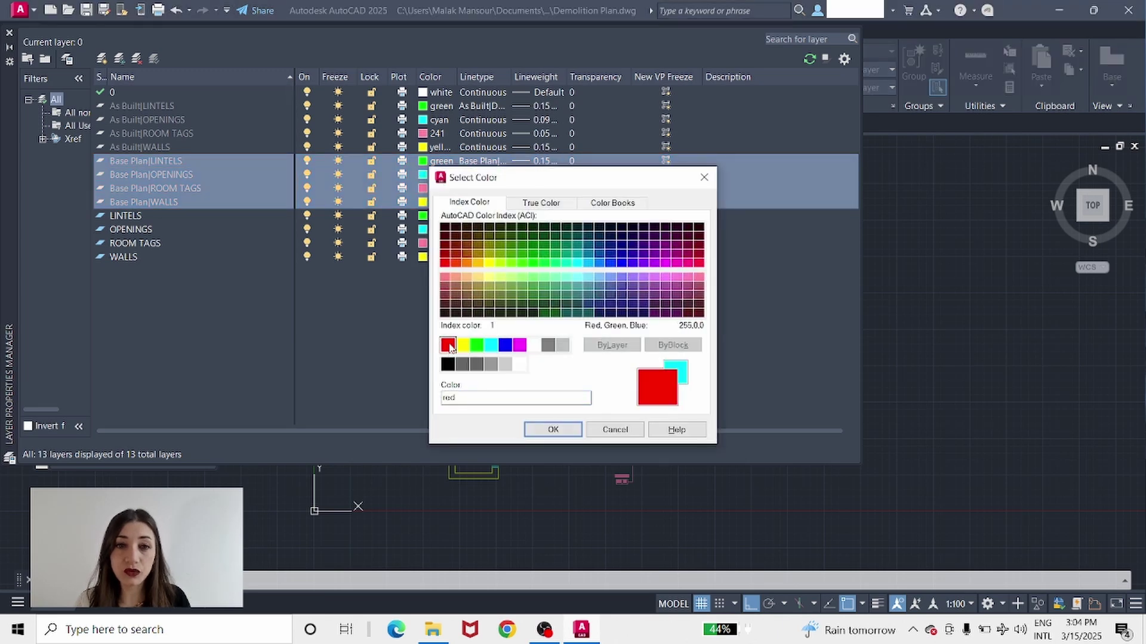
{"action": "left_click", "coordinate": [554, 430]}
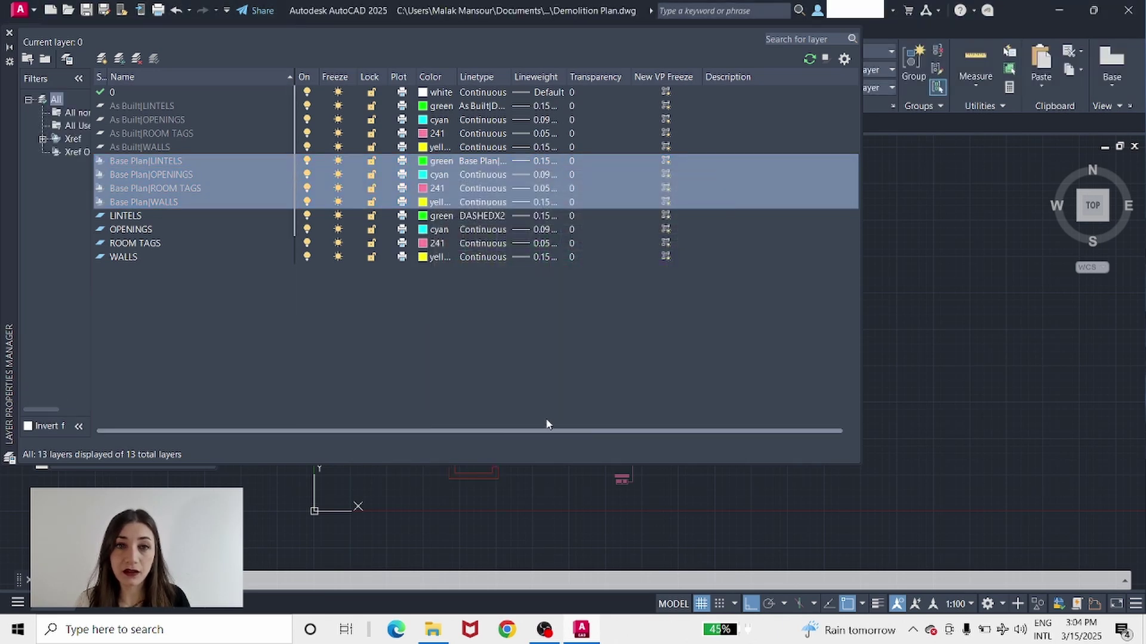
{"action": "left_click", "coordinate": [9, 34]}
{"action": "scroll", "coordinate": [566, 453], "scroll_direction": "up", "scroll_amount": 4}
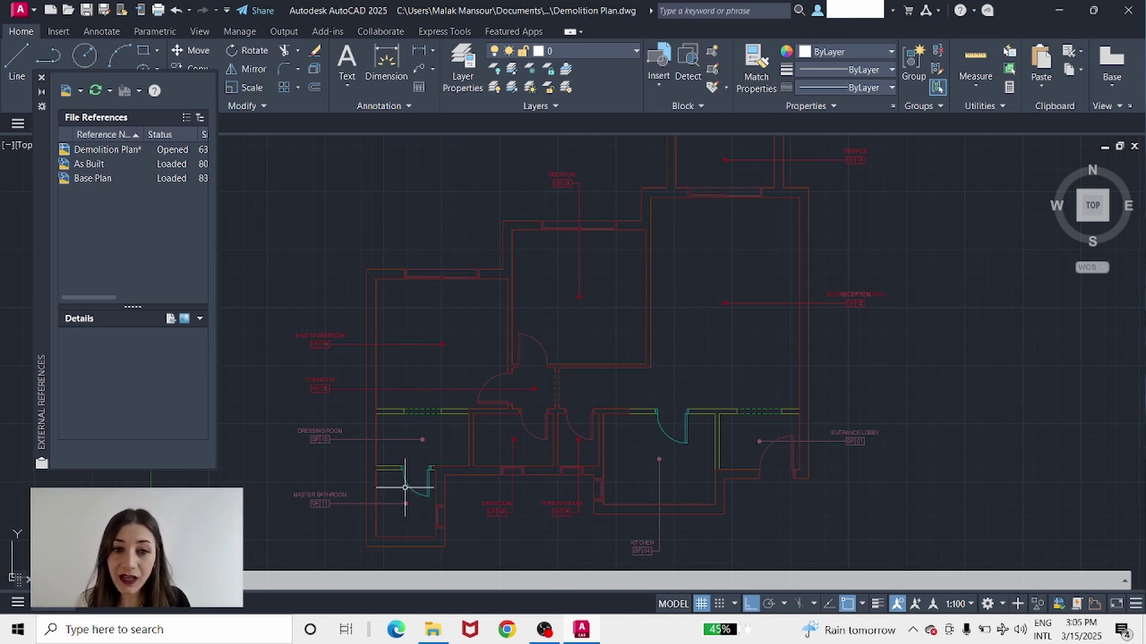
Step: Add a DEMOLISHED WALLS layer with blue colour and 0.15 mm lineweight
{"action": "left_click", "coordinate": [463, 64]}
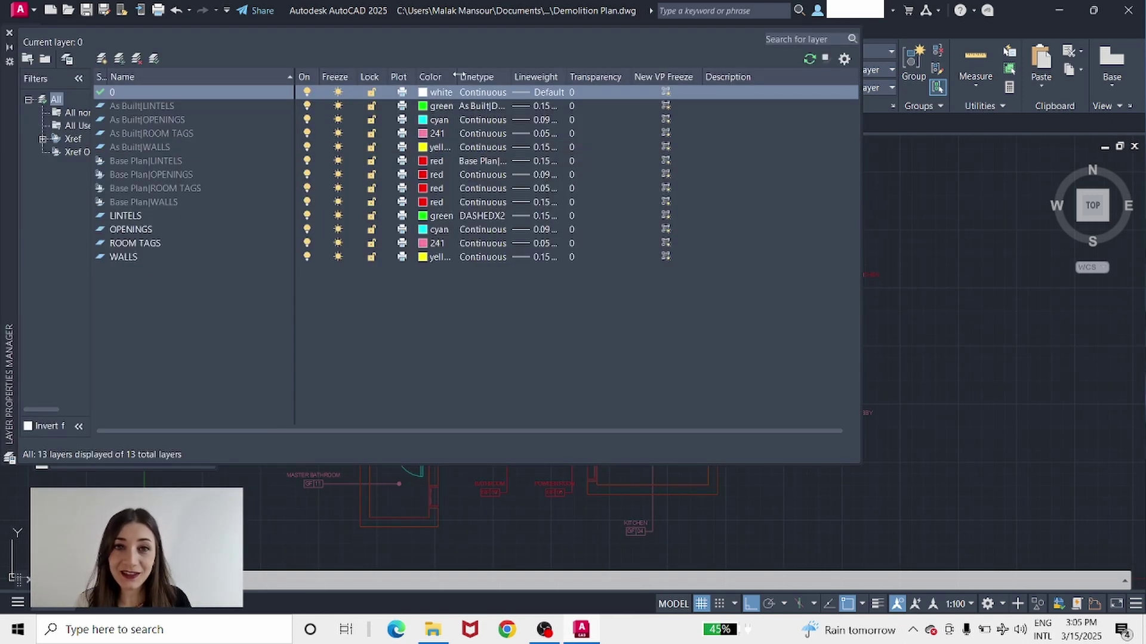
{"action": "left_click", "coordinate": [101, 58]}
{"action": "type", "text": "DEMOLISHED WALLS"}
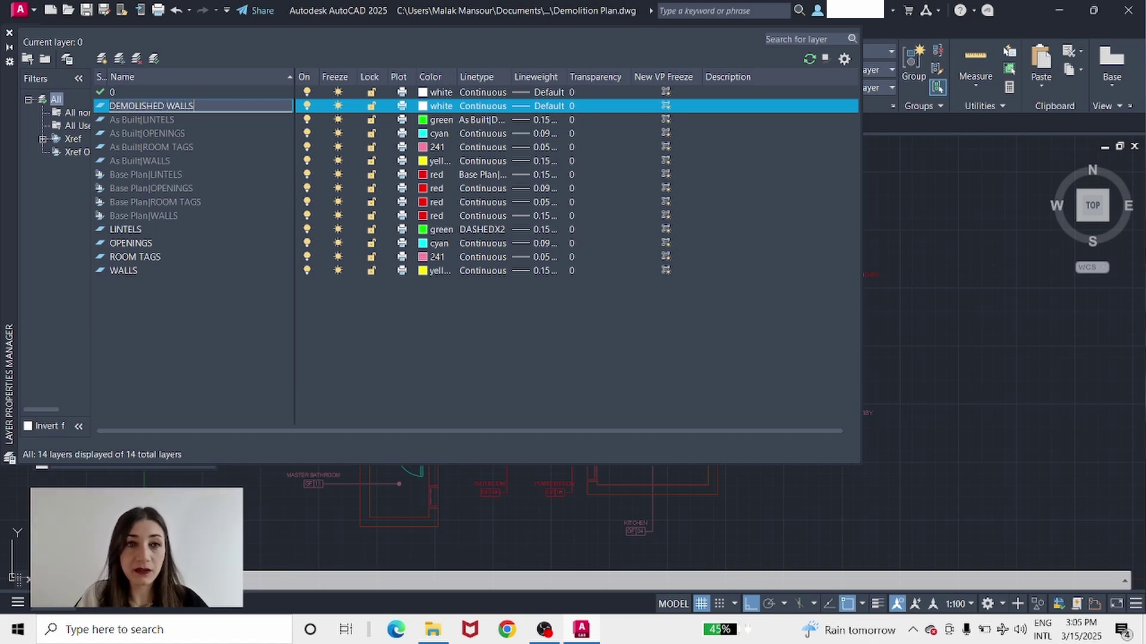
{"action": "left_click", "coordinate": [436, 106]}
{"action": "left_click", "coordinate": [505, 345]}
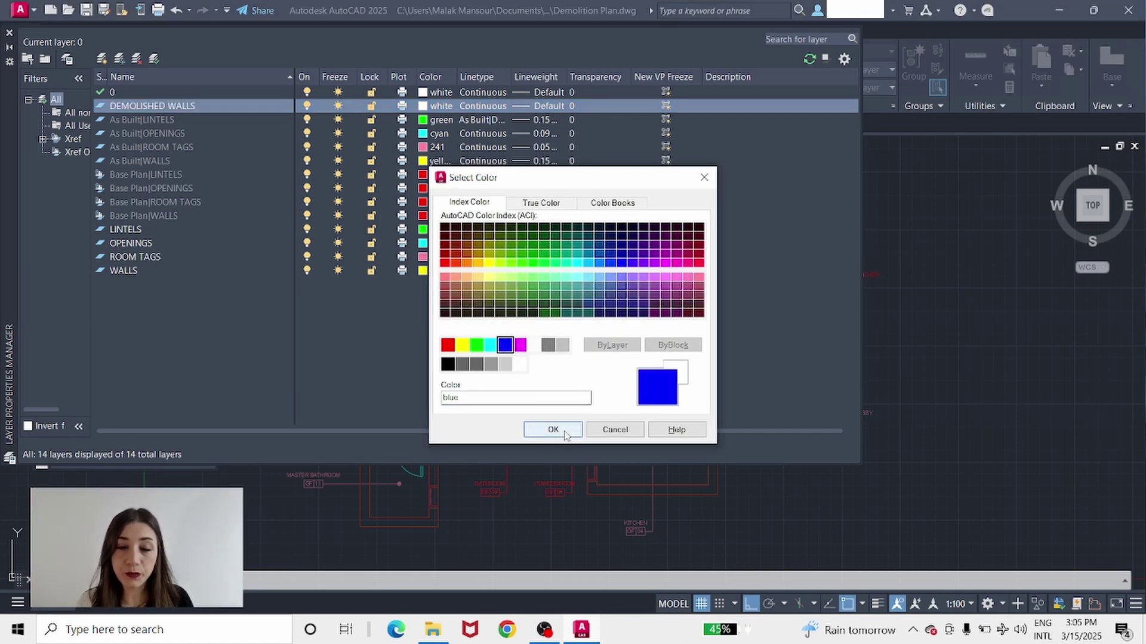
{"action": "left_click", "coordinate": [553, 430]}
{"action": "left_click", "coordinate": [540, 105]}
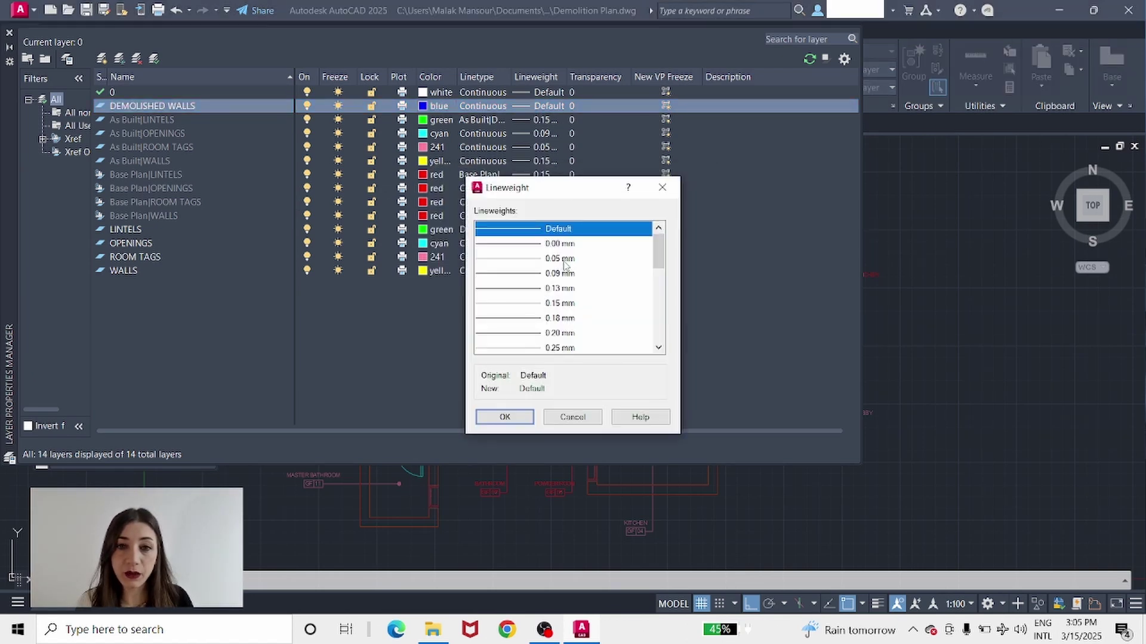
{"action": "left_click", "coordinate": [532, 305]}
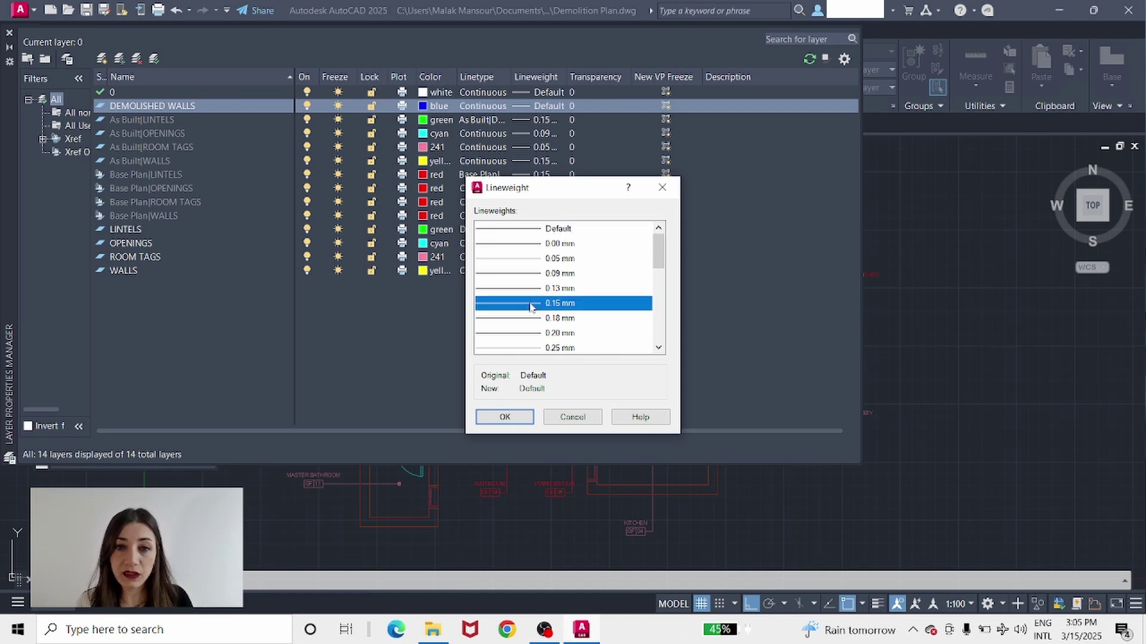
{"action": "left_click", "coordinate": [505, 416]}
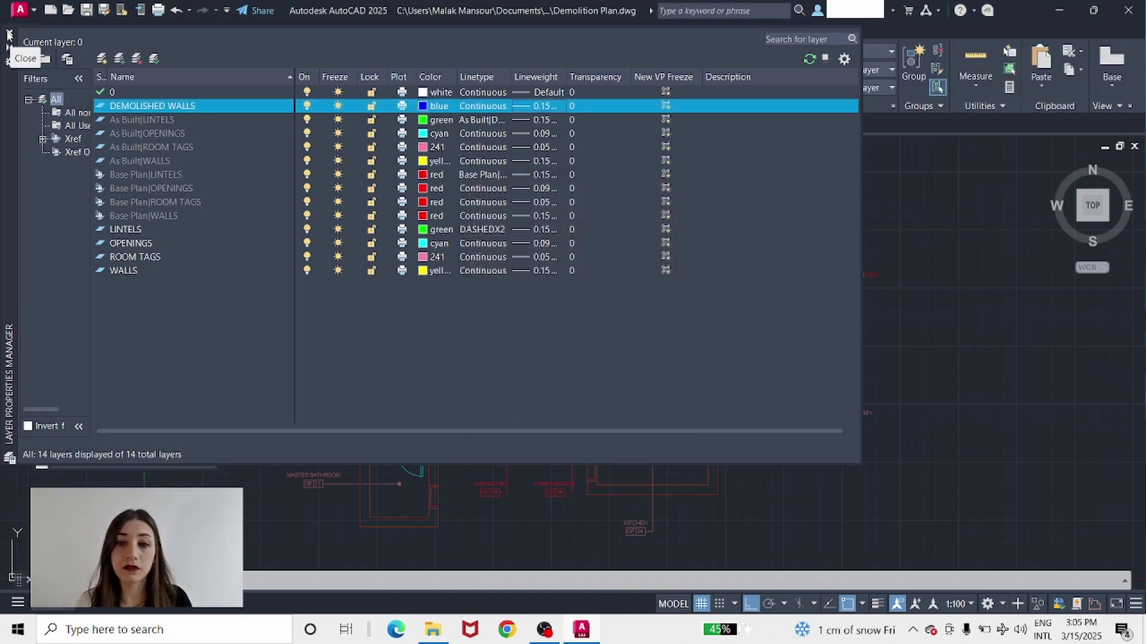
{"action": "left_click", "coordinate": [9, 35]}
Step: Make DEMOLISHED WALLS current and draw rectangles over the top and short walls
{"action": "left_click", "coordinate": [614, 52]}
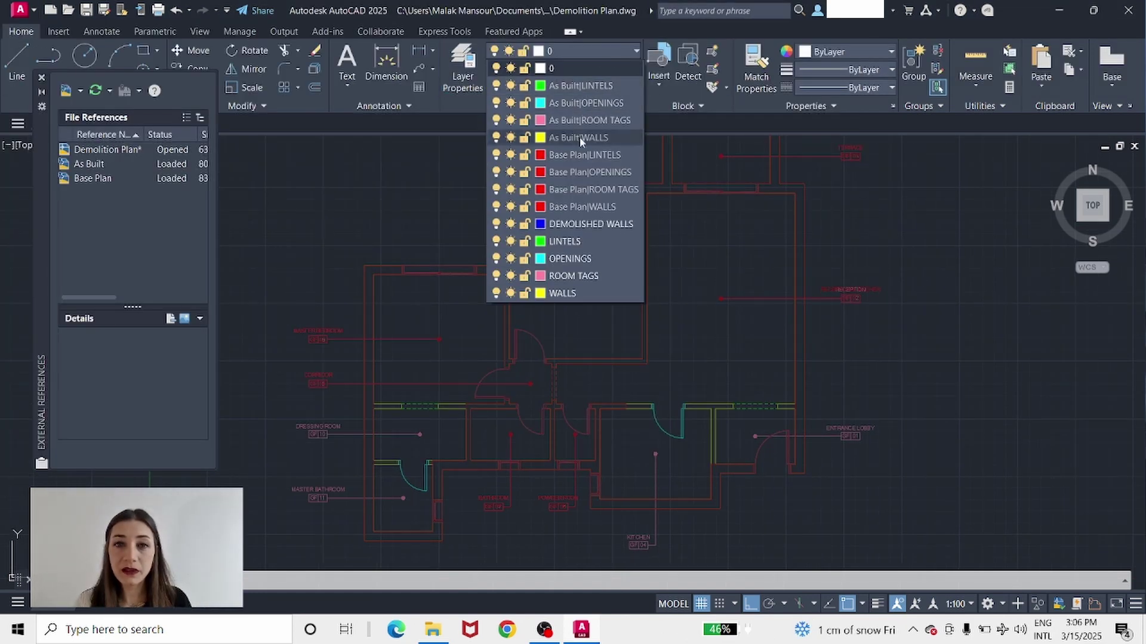
{"action": "left_click", "coordinate": [581, 227]}
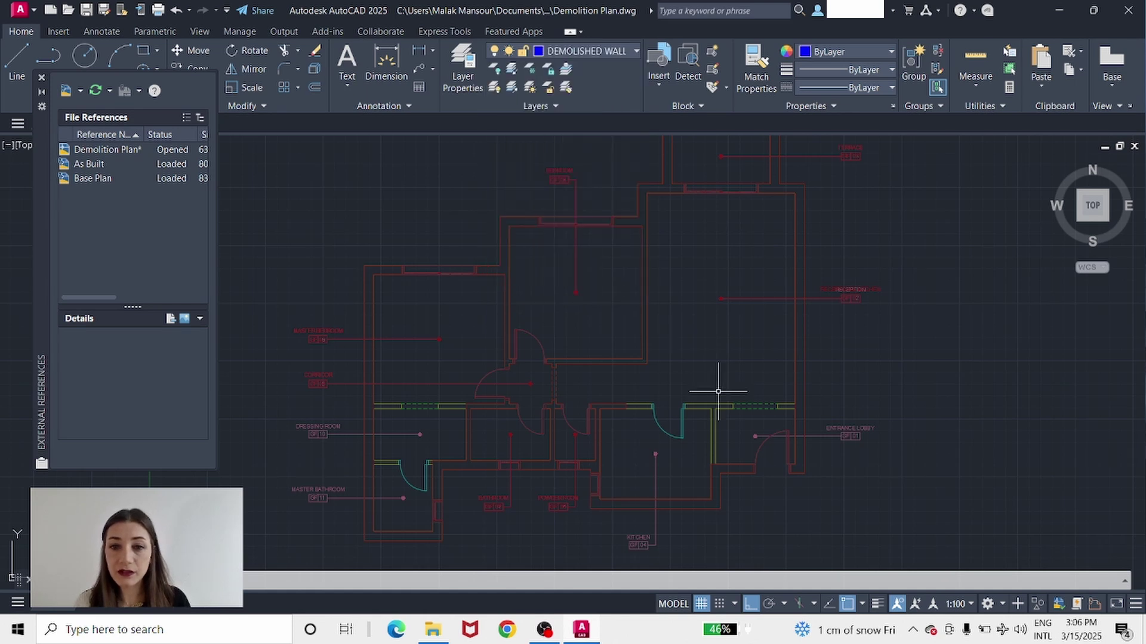
{"action": "scroll", "coordinate": [627, 306], "scroll_direction": "up", "scroll_amount": 3}
{"action": "type", "text": "rec"}
{"action": "key", "text": "Return"}
{"action": "left_click", "coordinate": [566, 361]}
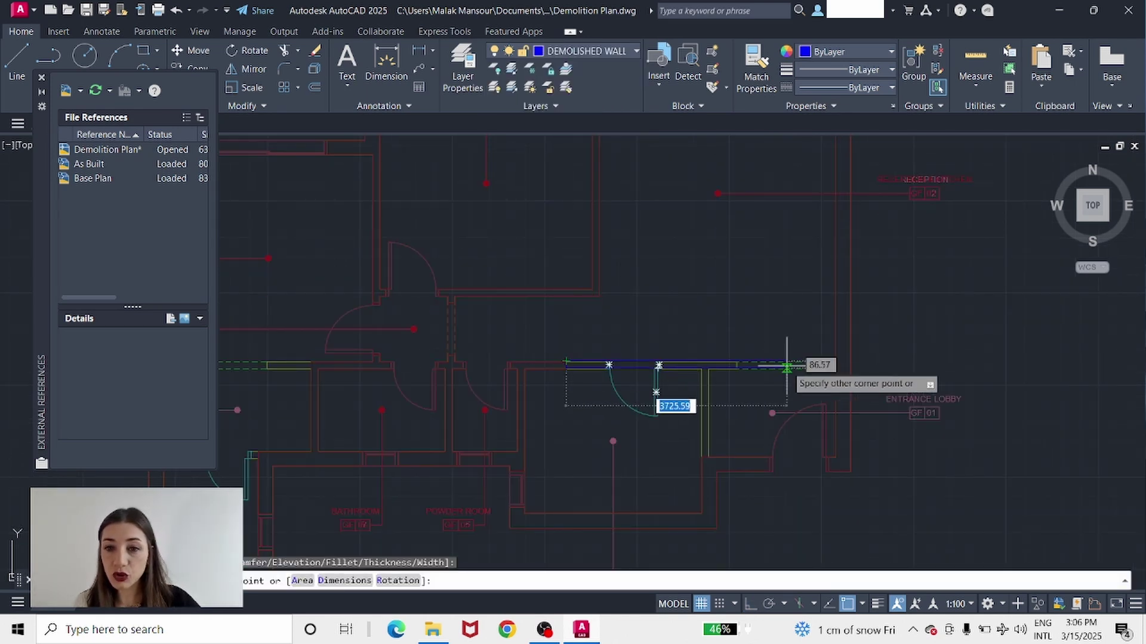
{"action": "left_click", "coordinate": [835, 366]}
{"action": "key", "text": "Return"}
{"action": "left_click", "coordinate": [746, 458]}
{"action": "left_click", "coordinate": [703, 365]}
Step: Draw a rectangle along the left wall, then isolate the DEMOLISHED WALLS layer
{"action": "scroll", "coordinate": [749, 384], "scroll_direction": "down", "scroll_amount": 2}
{"action": "scroll", "coordinate": [542, 328], "scroll_direction": "up", "scroll_amount": 2}
{"action": "type", "text": "rec"}
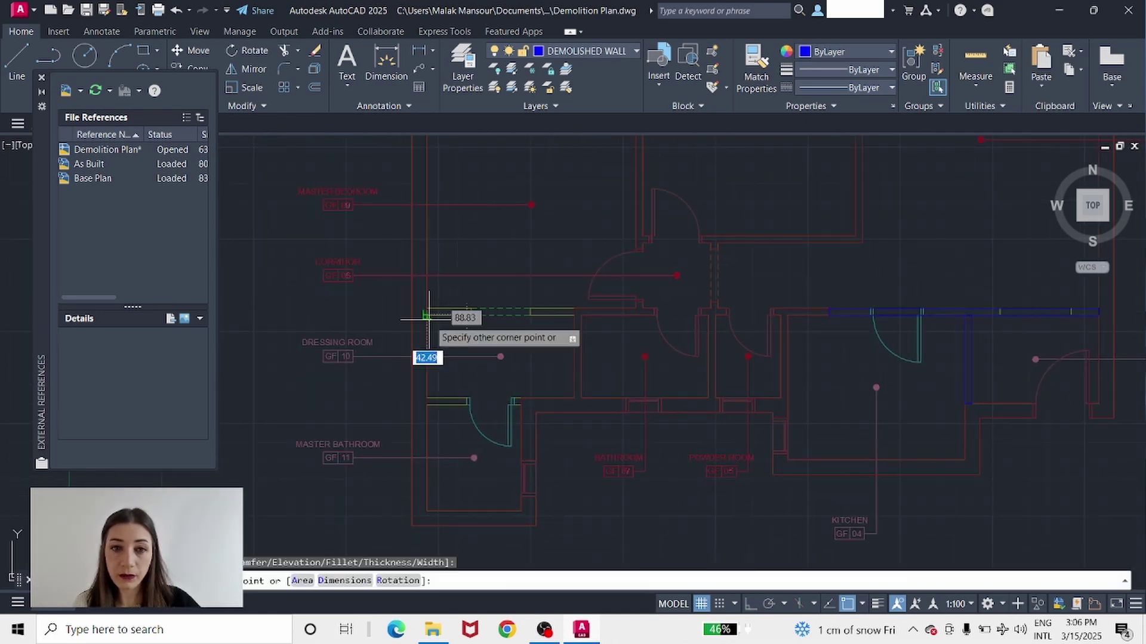
{"action": "key", "text": "Return"}
{"action": "left_click", "coordinate": [427, 393]}
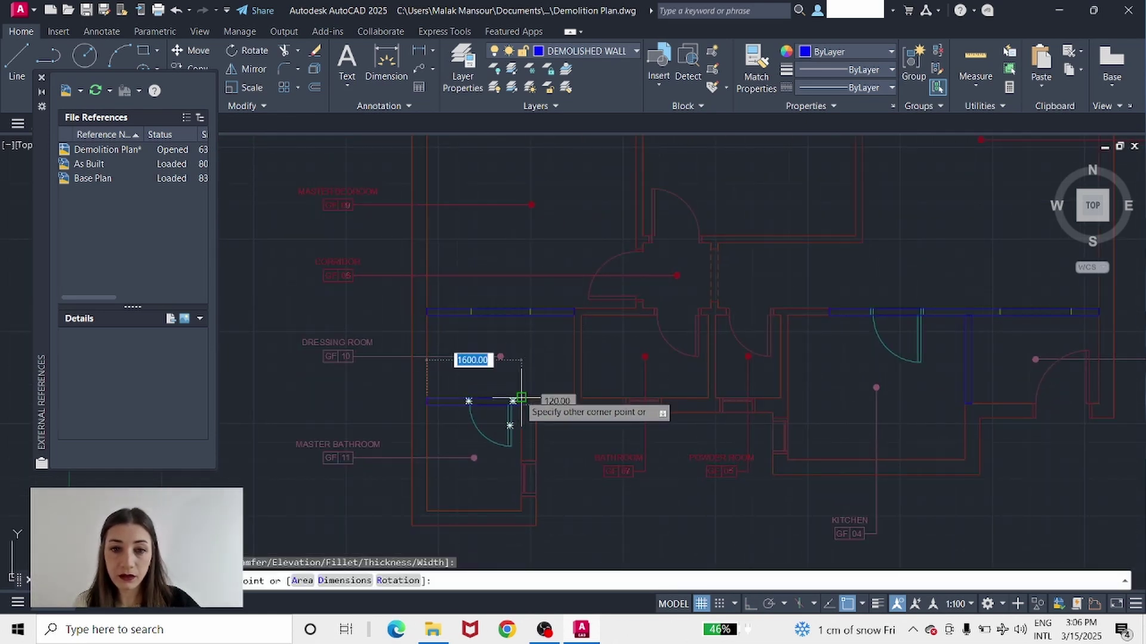
{"action": "left_click", "coordinate": [520, 404]}
{"action": "middle_click_drag", "start_coordinate": [926, 300], "coordinate": [860, 311]}
{"action": "left_click", "coordinate": [882, 323]}
{"action": "left_click", "coordinate": [513, 71]}
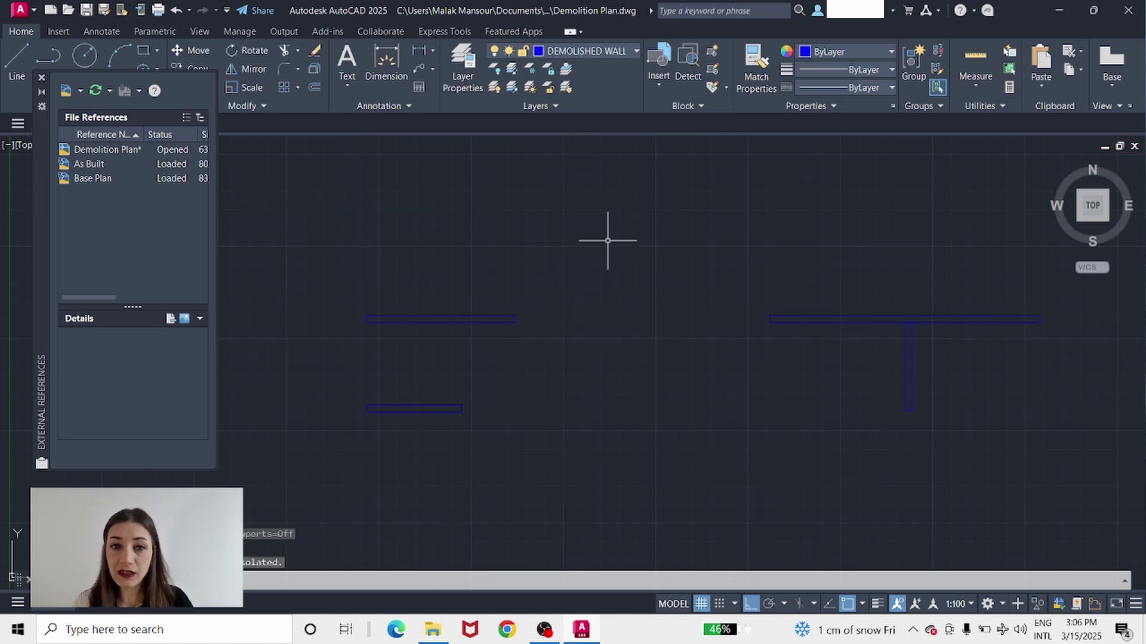
Step: Fill the left and upper-right demolished wall pieces with solid blue hatch
{"action": "type", "text": "h"}
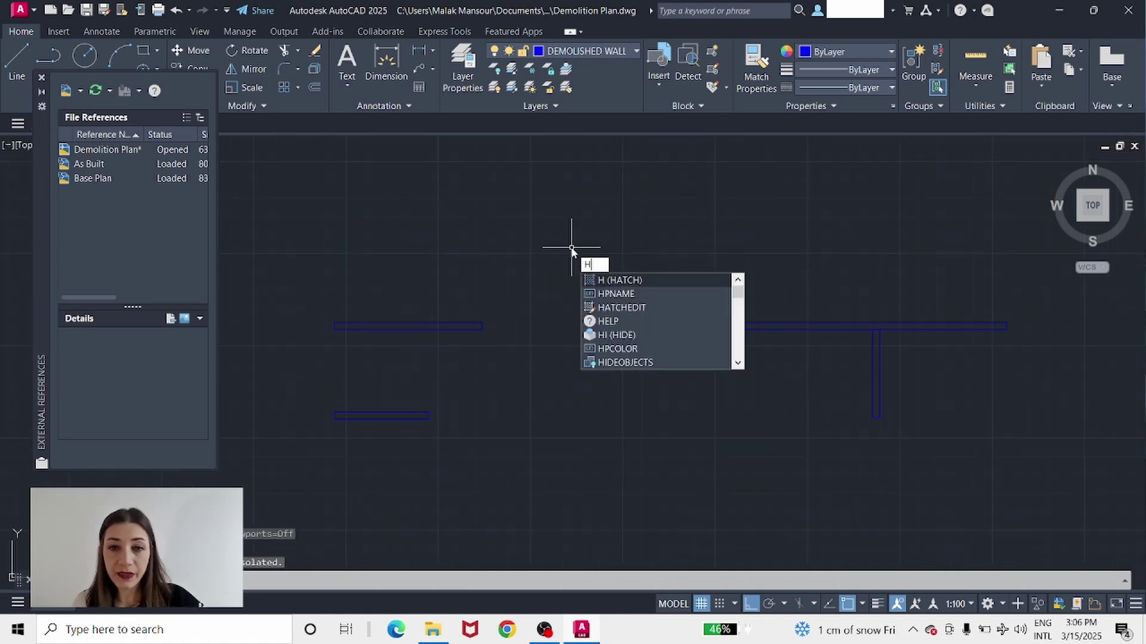
{"action": "key", "text": "Return"}
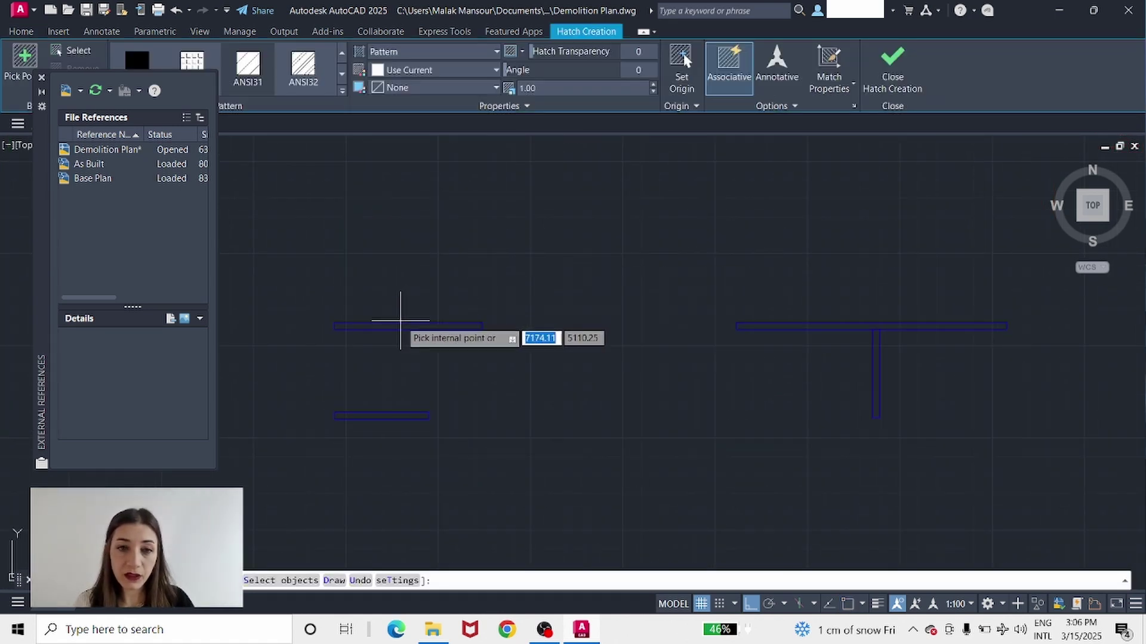
{"action": "left_click", "coordinate": [27, 262]}
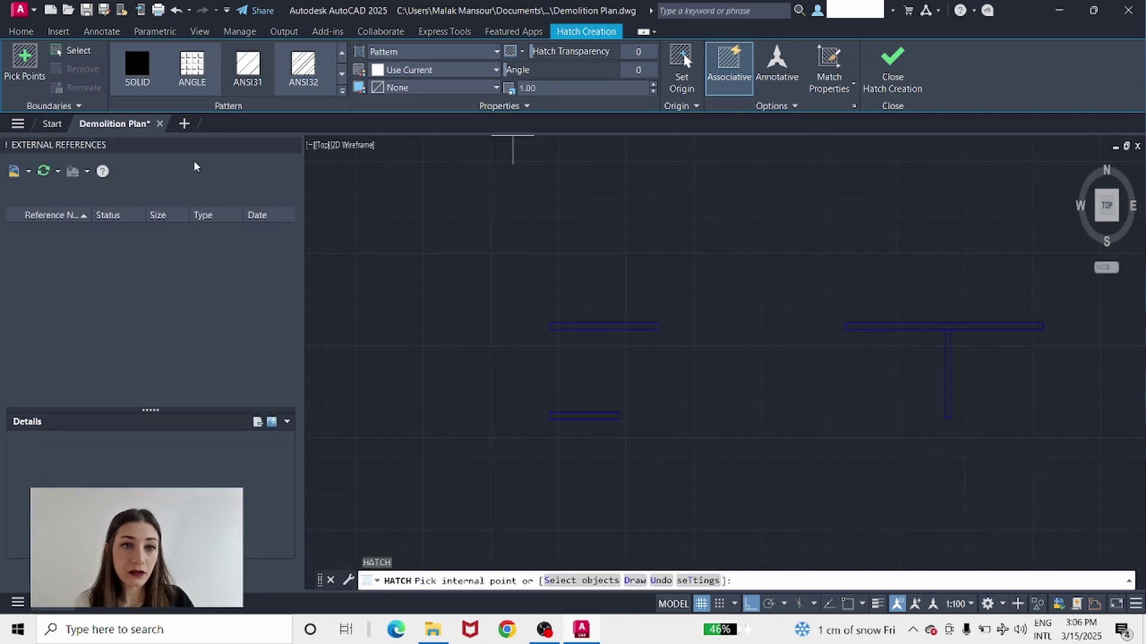
{"action": "left_click", "coordinate": [137, 66]}
{"action": "left_click", "coordinate": [621, 325]}
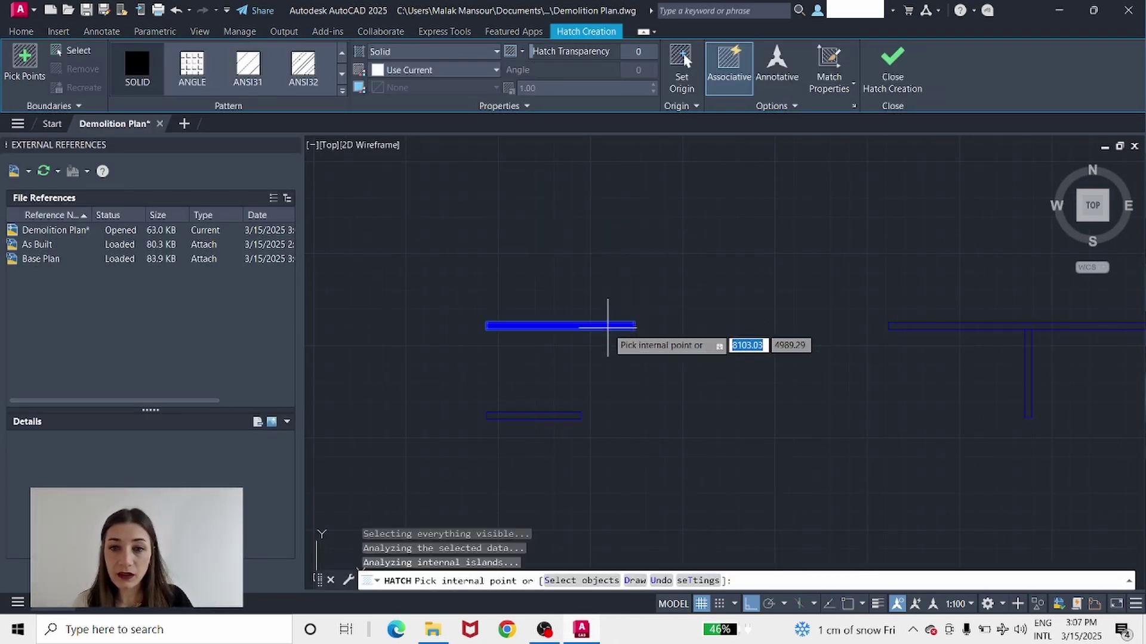
{"action": "left_click", "coordinate": [931, 327]}
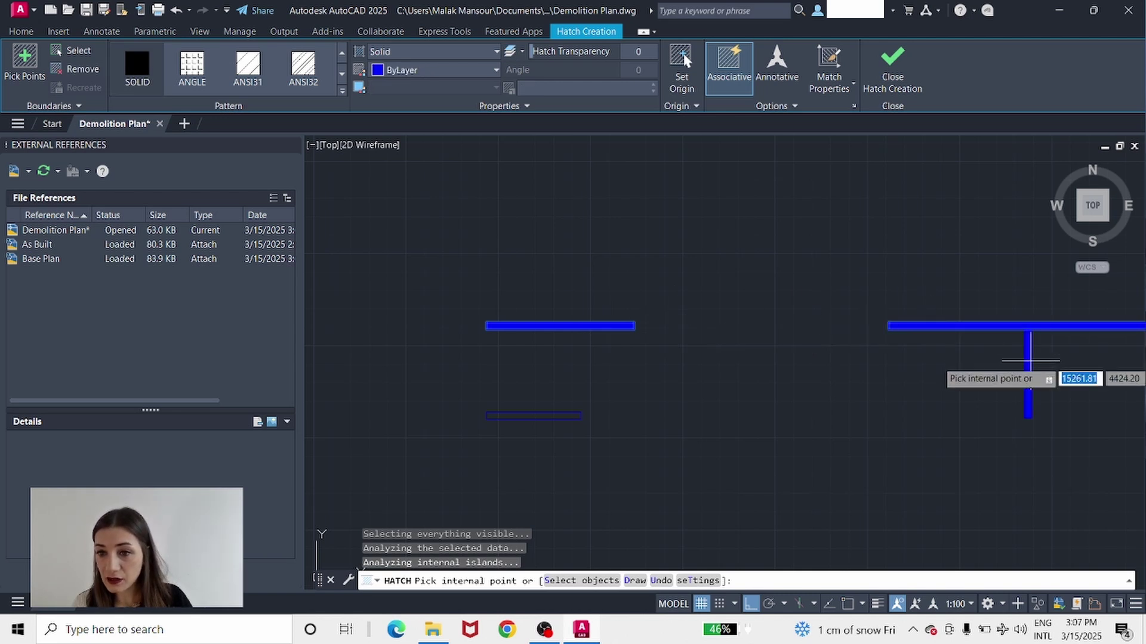
{"action": "key", "text": "Escape"}
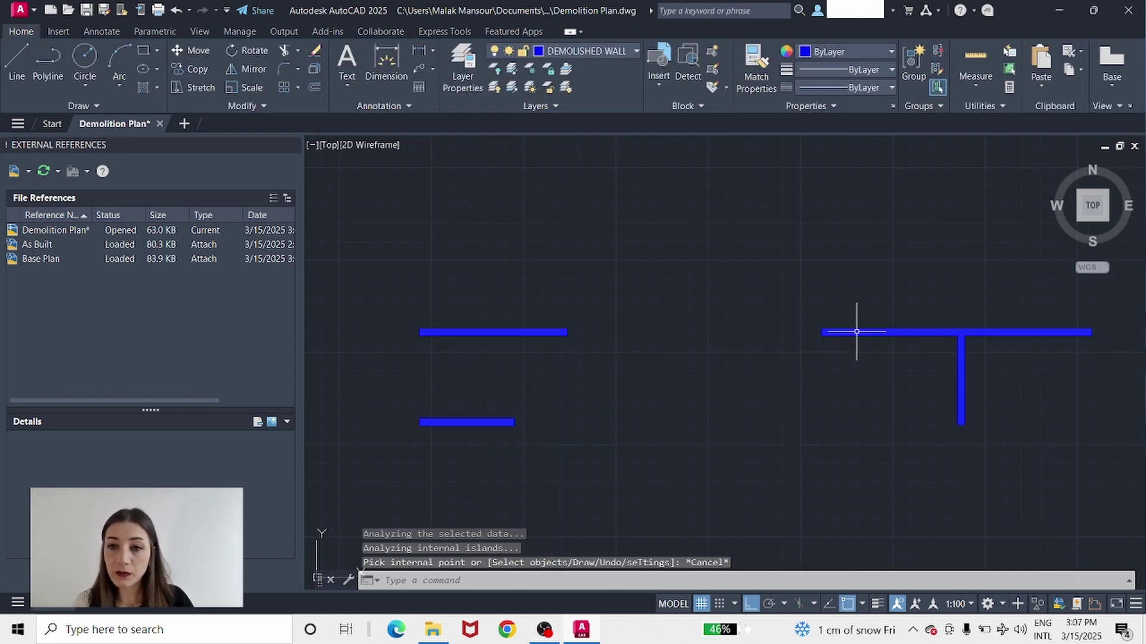
Step: Set the wall hatch's transparency to 50
{"action": "left_click", "coordinate": [856, 332]}
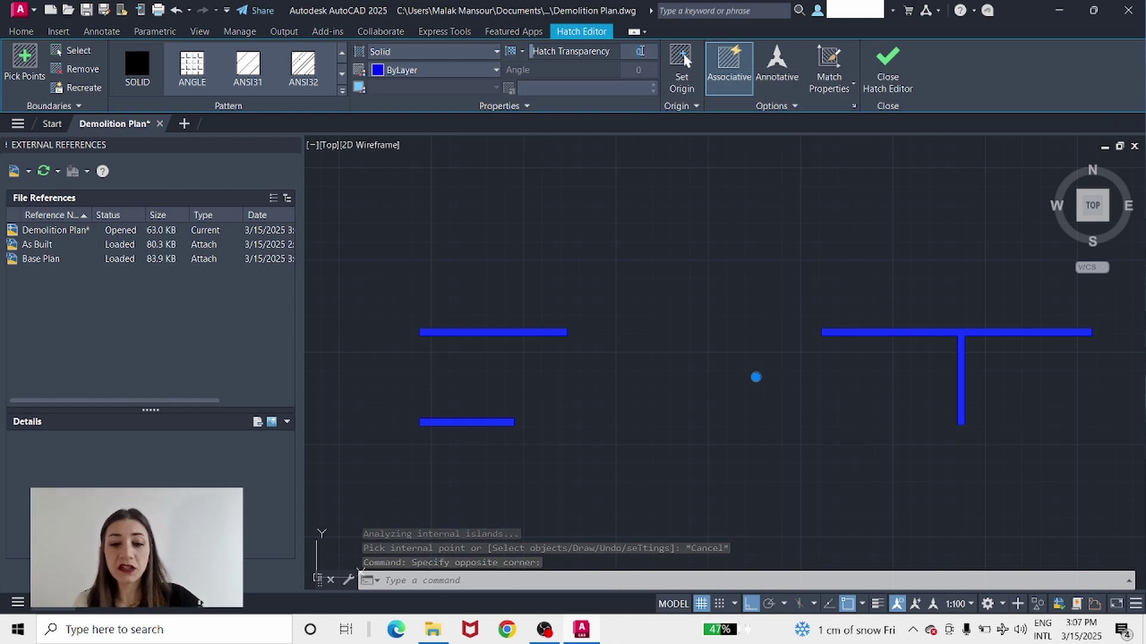
{"action": "key", "text": "Return"}
{"action": "key", "text": "Escape"}
{"action": "key", "text": "Escape"}
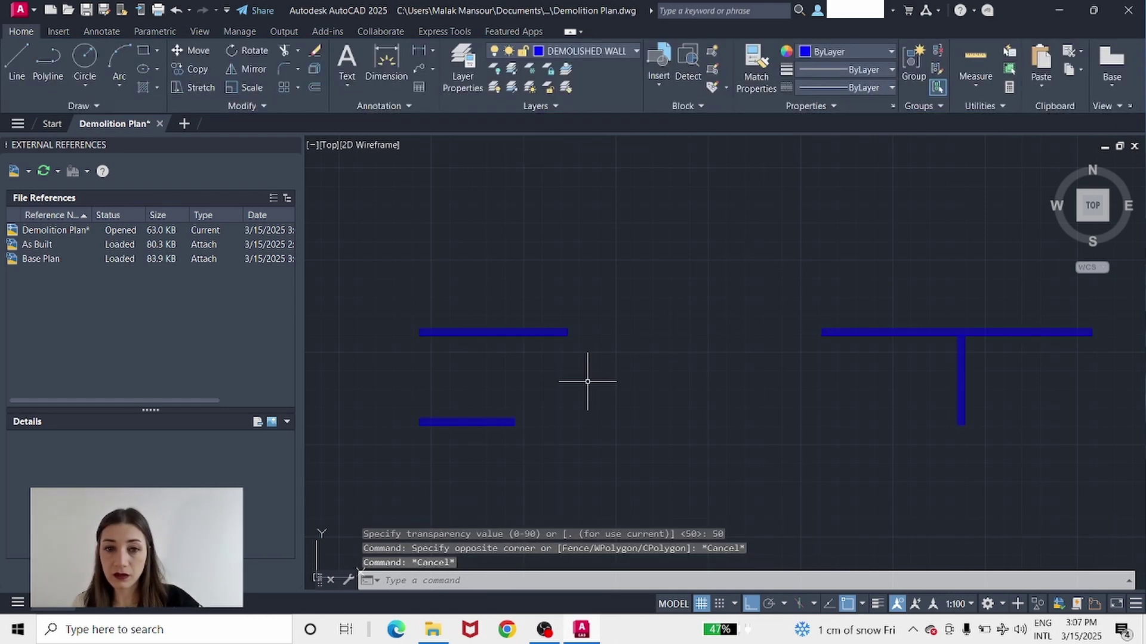
Step: Unisolate the hidden floor plan layers and detach the Base Plan xref
{"action": "left_click", "coordinate": [513, 89]}
{"action": "scroll", "coordinate": [584, 197], "scroll_direction": "down", "scroll_amount": 5}
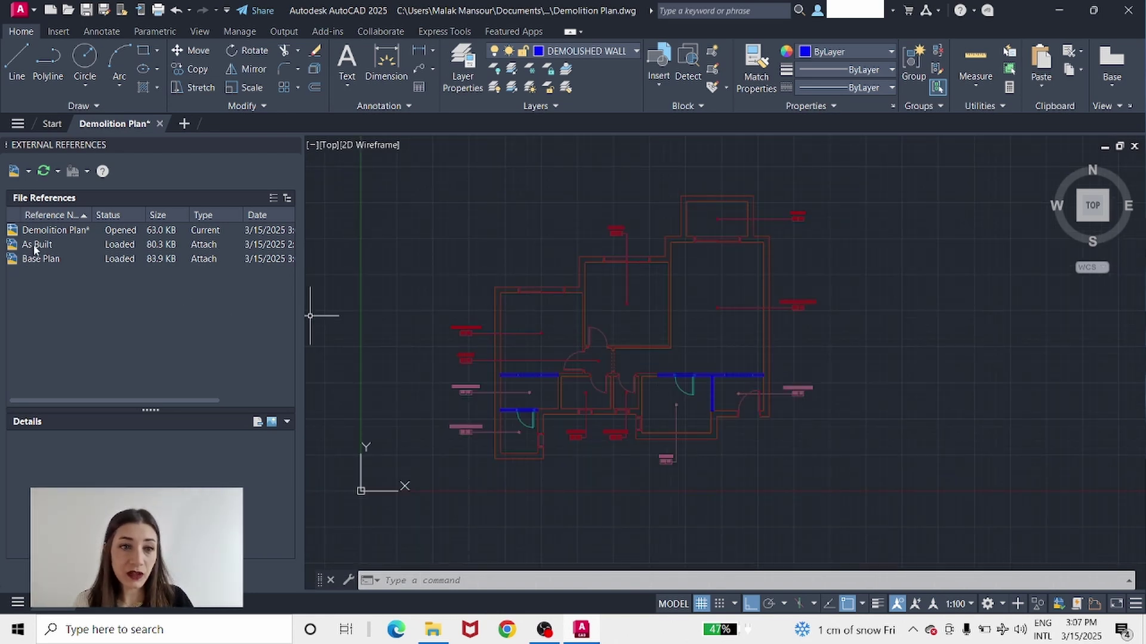
{"action": "left_click", "coordinate": [34, 260]}
{"action": "right_click", "coordinate": [34, 260]}
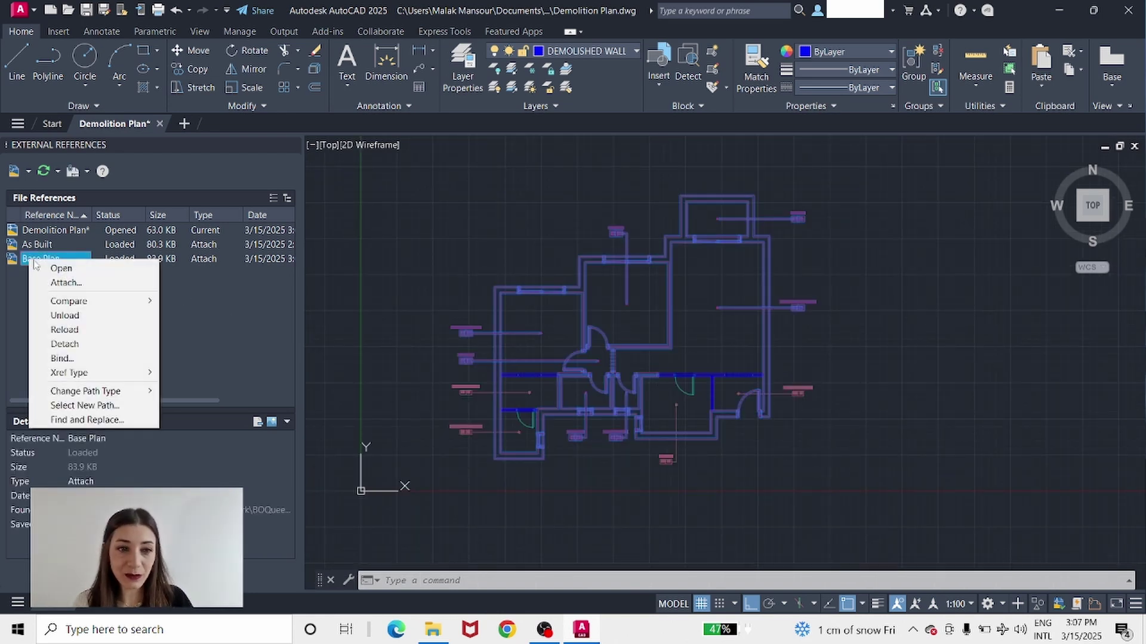
{"action": "left_click", "coordinate": [64, 344]}
Step: Pan and zoom in on the blue demolished walls over the As Built plan
{"action": "middle_click_drag", "start_coordinate": [650, 460], "coordinate": [709, 468]}
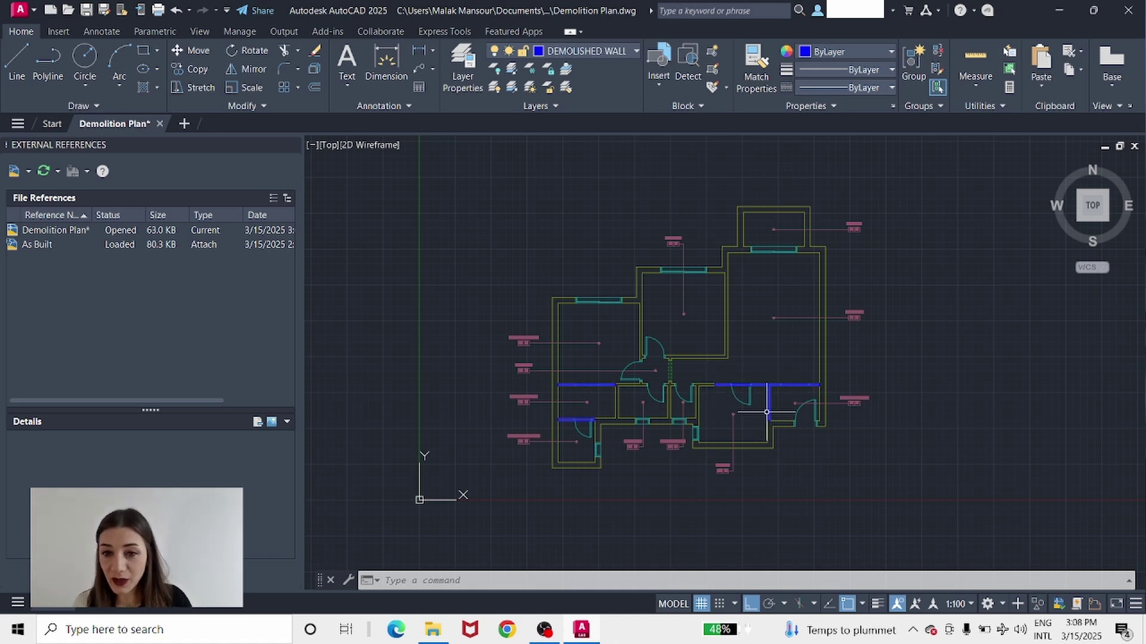
{"action": "scroll", "coordinate": [651, 452], "scroll_direction": "up", "scroll_amount": 4}
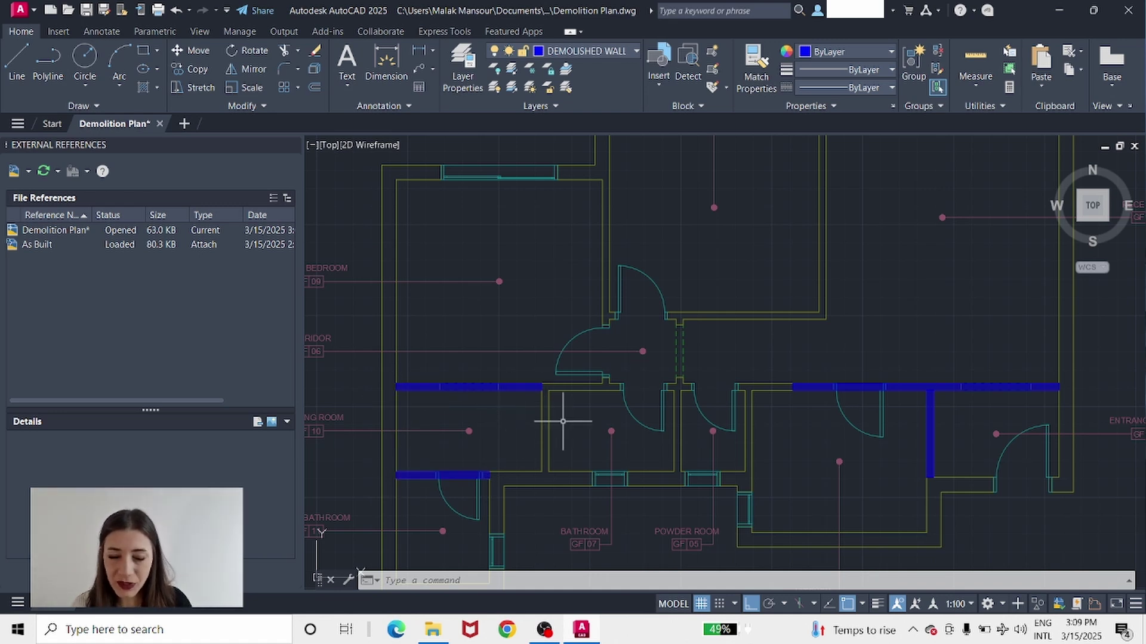
{"action": "scroll", "coordinate": [622, 440], "scroll_direction": "up", "scroll_amount": 2}
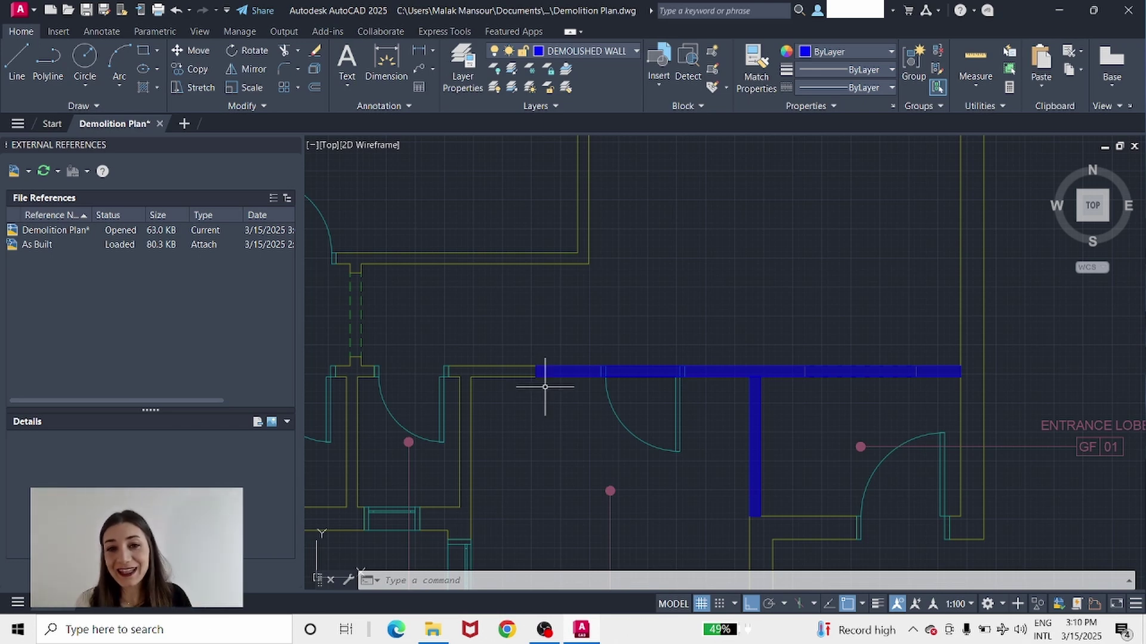
Step: Open Drawing Standards.dwg from the application menu
{"action": "left_click", "coordinate": [24, 13]}
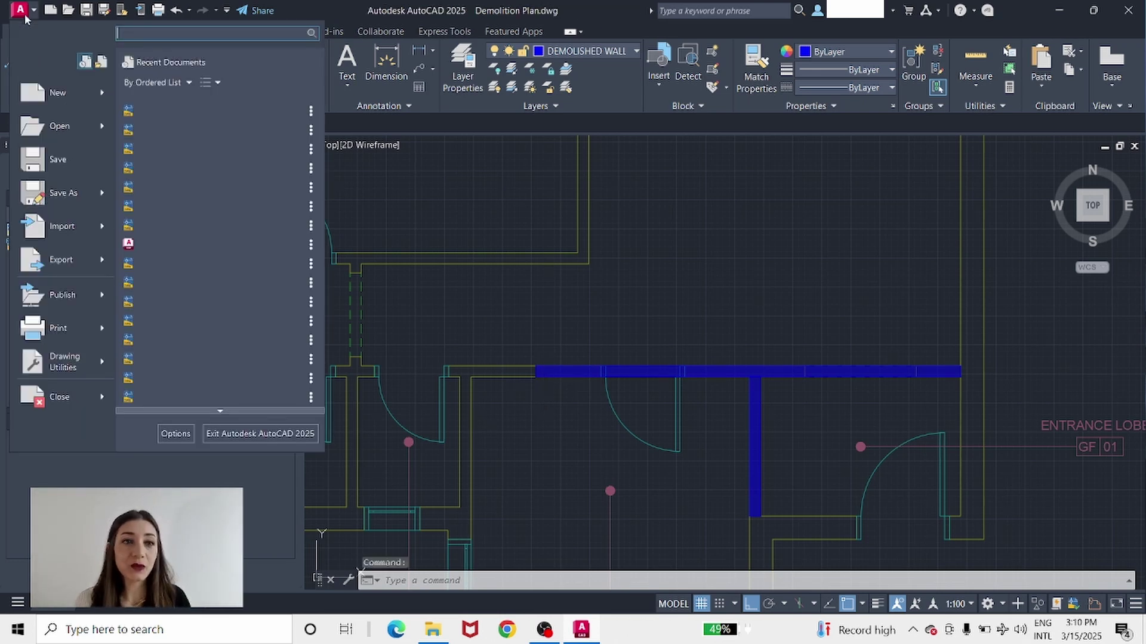
{"action": "left_click", "coordinate": [56, 126]}
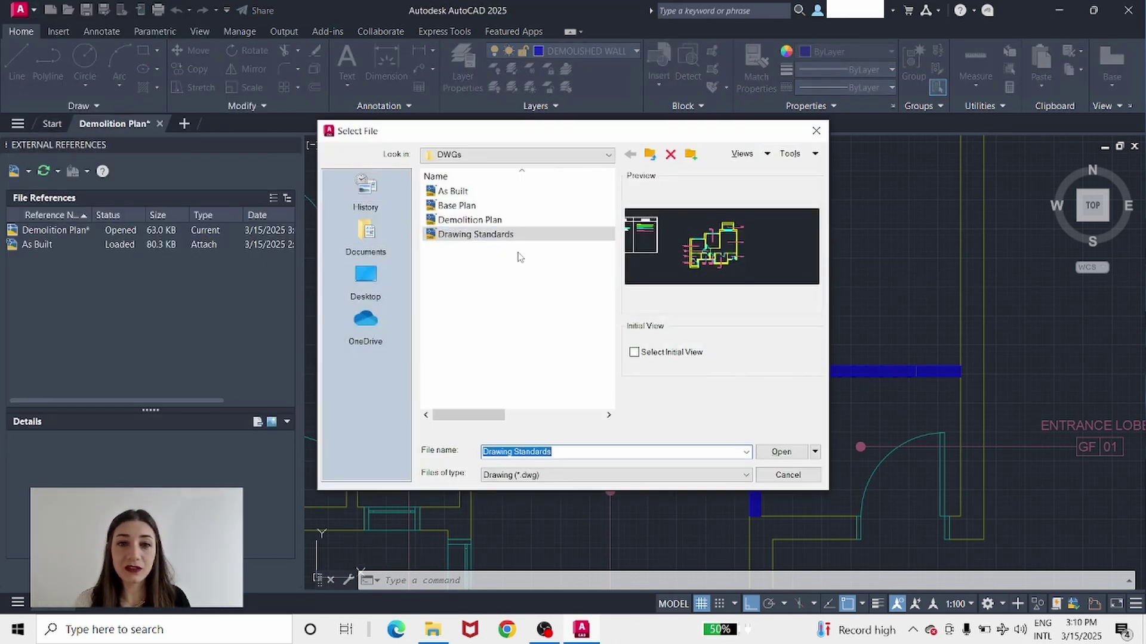
{"action": "left_click", "coordinate": [780, 452]}
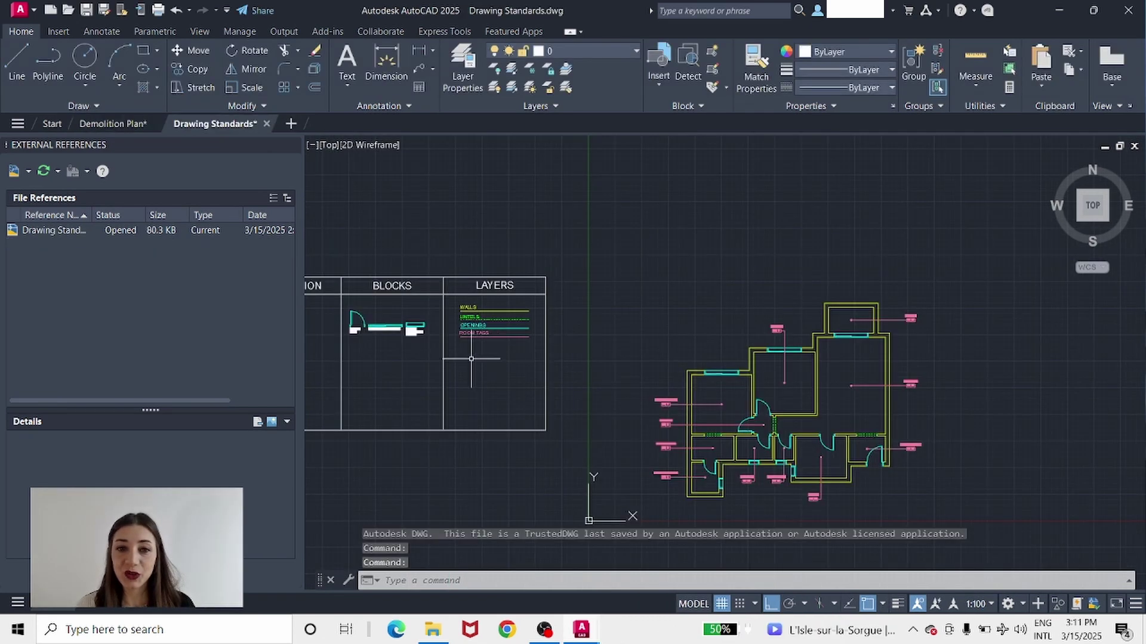
{"action": "scroll", "coordinate": [470, 358], "scroll_direction": "up", "scroll_amount": 2}
Step: Copy a horizontal blue demolished wall from Demolition Plan and paste it right of the legend
{"action": "left_click", "coordinate": [134, 125]}
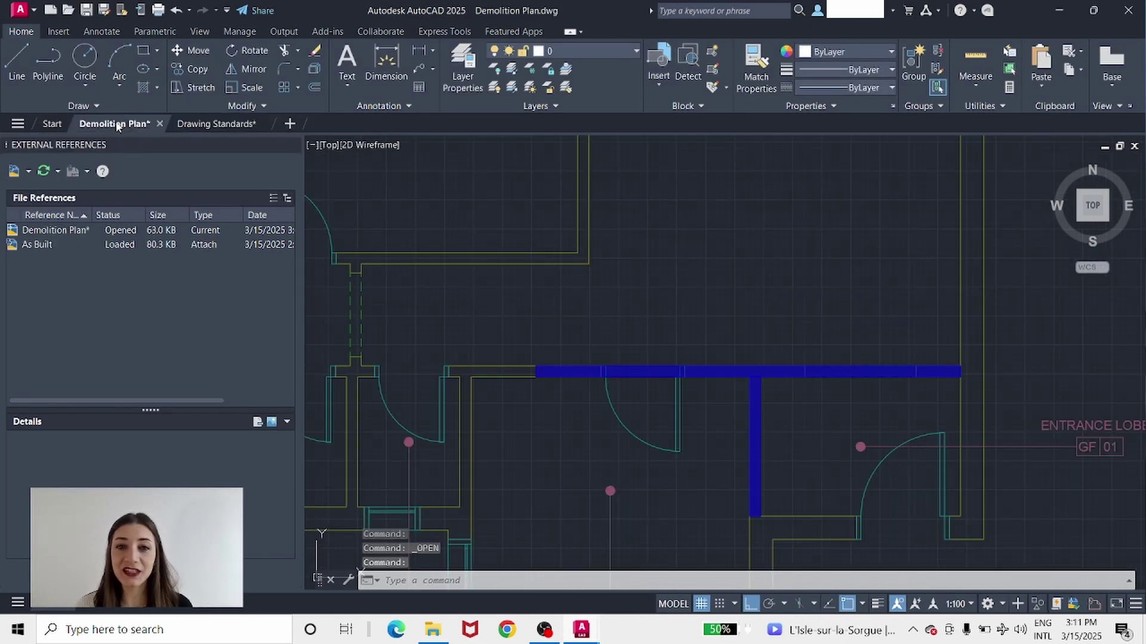
{"action": "left_click", "coordinate": [632, 371]}
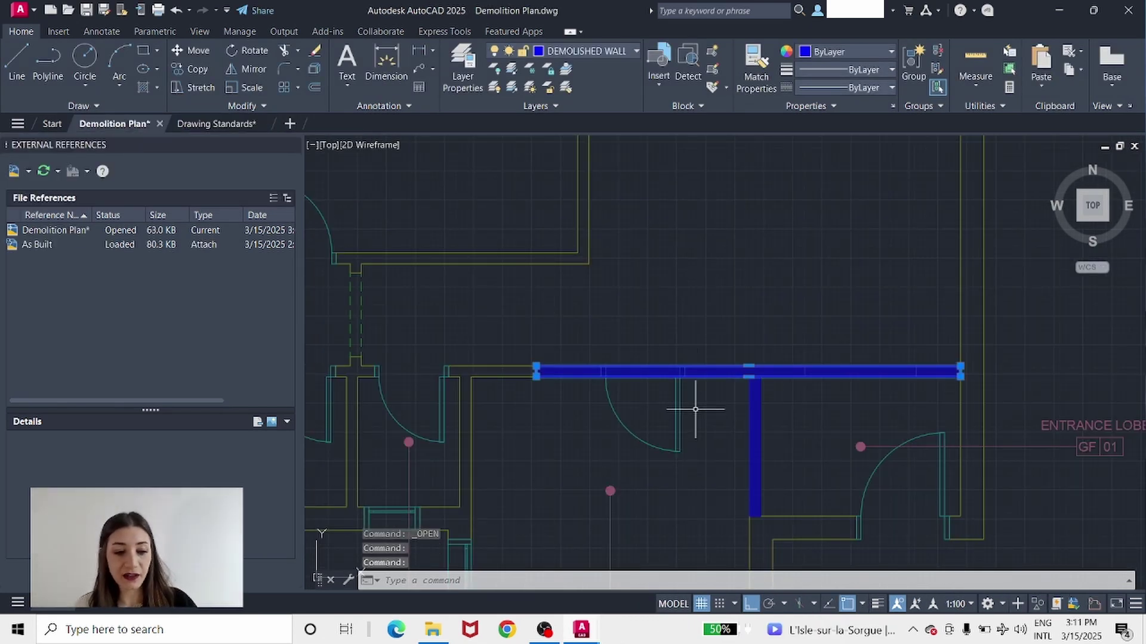
{"action": "key", "text": "ctrl+c"}
{"action": "left_click", "coordinate": [215, 123]}
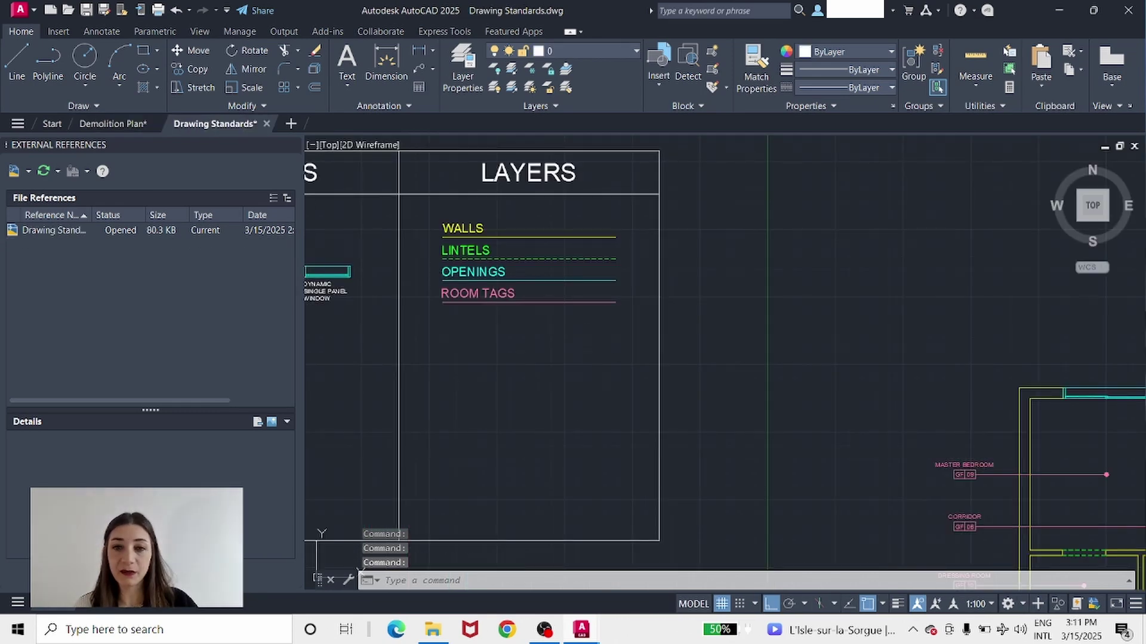
{"action": "key", "text": "ctrl+v"}
{"action": "left_click", "coordinate": [686, 286]}
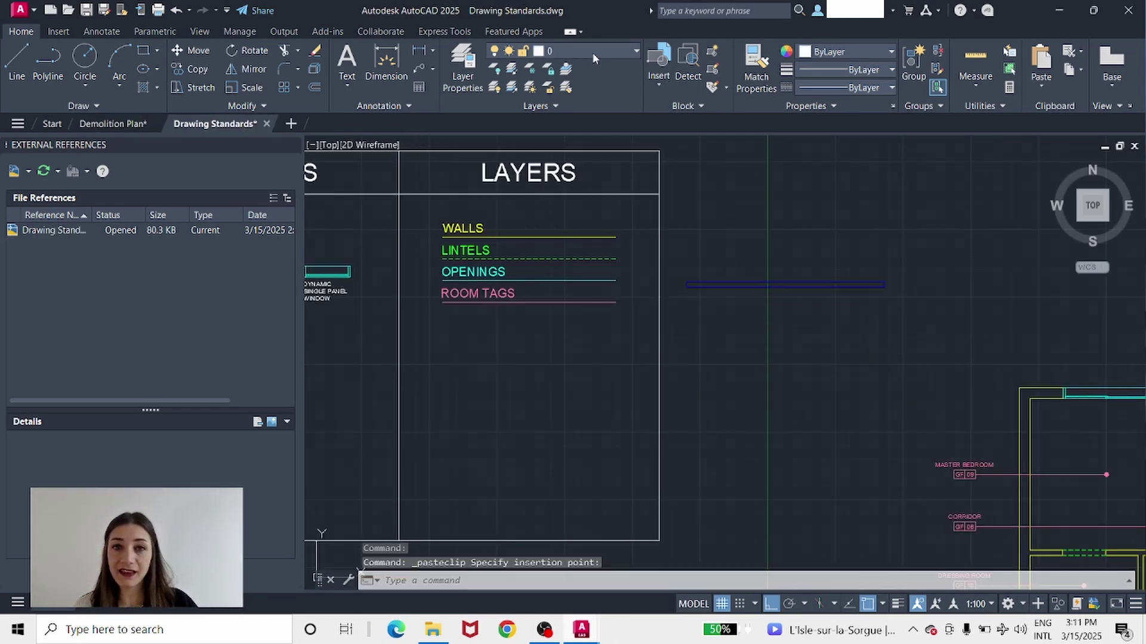
Step: Copy the ROOM TAGS legend line and text just below itself
{"action": "left_click", "coordinate": [592, 52]}
{"action": "scroll", "coordinate": [513, 316], "scroll_direction": "up", "scroll_amount": 2}
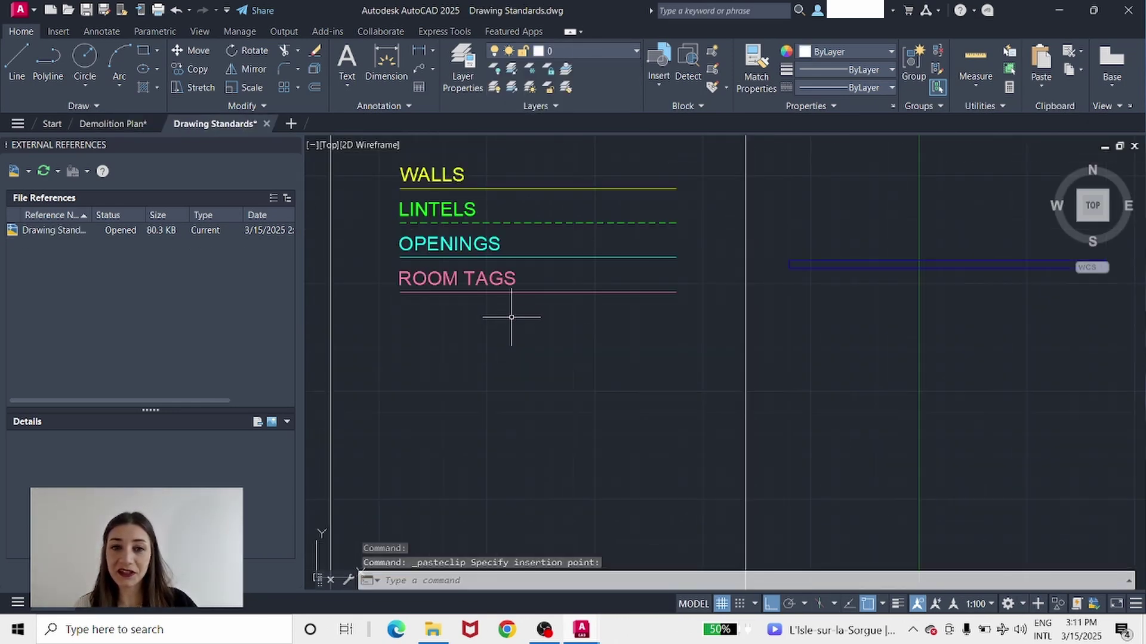
{"action": "left_click", "coordinate": [530, 309]}
{"action": "left_click", "coordinate": [498, 273]}
{"action": "type", "text": "co"}
{"action": "key", "text": "Return"}
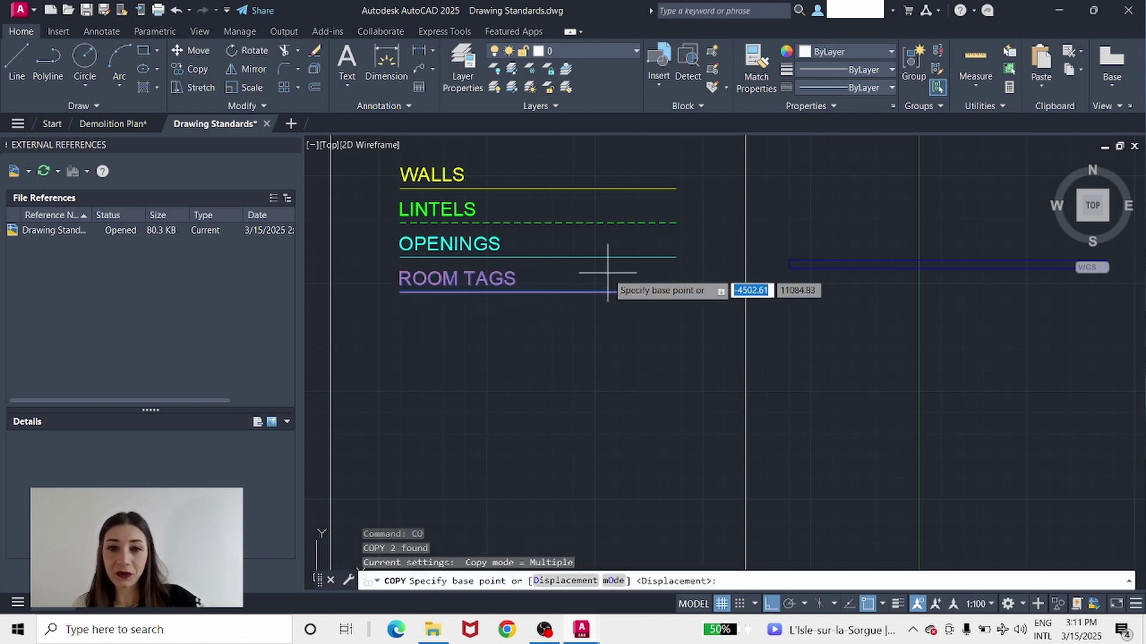
{"action": "left_click", "coordinate": [676, 257]}
{"action": "left_click", "coordinate": [676, 292]}
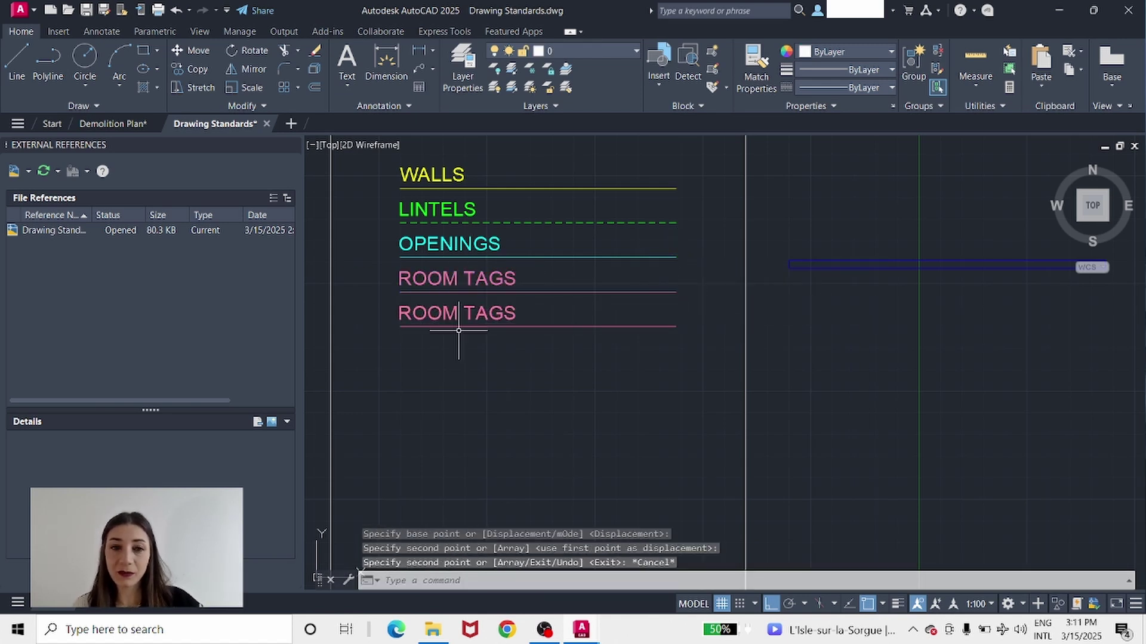
{"action": "key", "text": "Escape"}
Step: Rename the copied entry to 'DEMOLISHED WALLS' and move it to the DEMOLISHED WALL layer
{"action": "double_click", "coordinate": [377, 305]}
{"action": "type", "text": "DEMOLISH"}
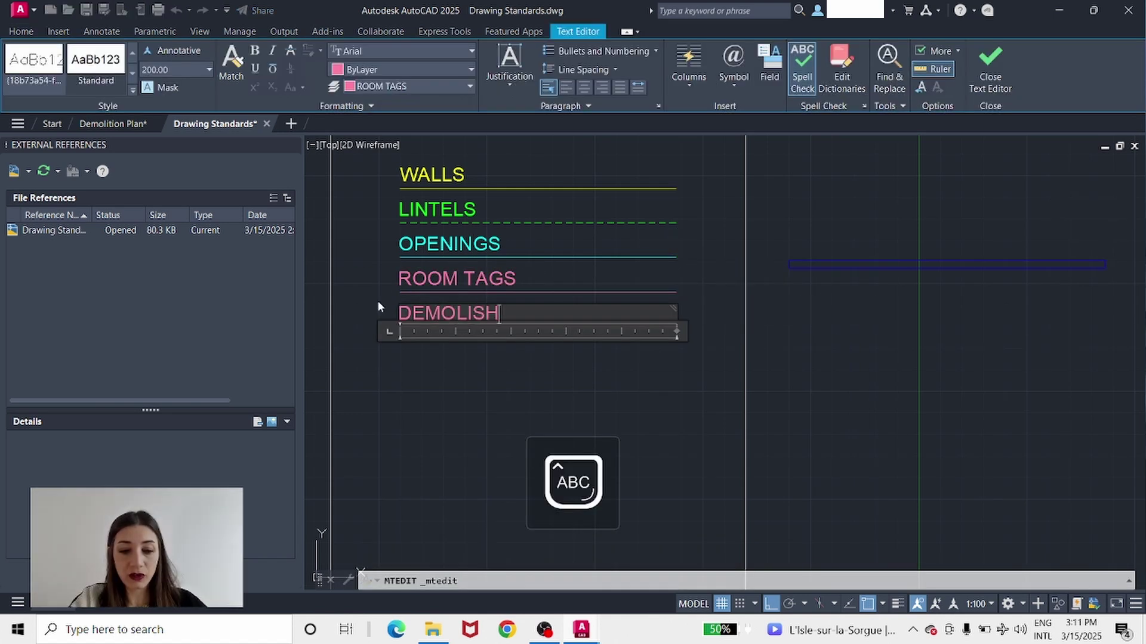
{"action": "type", "text": "ED WALLS"}
{"action": "left_click", "coordinate": [534, 389]}
{"action": "left_click", "coordinate": [502, 306]}
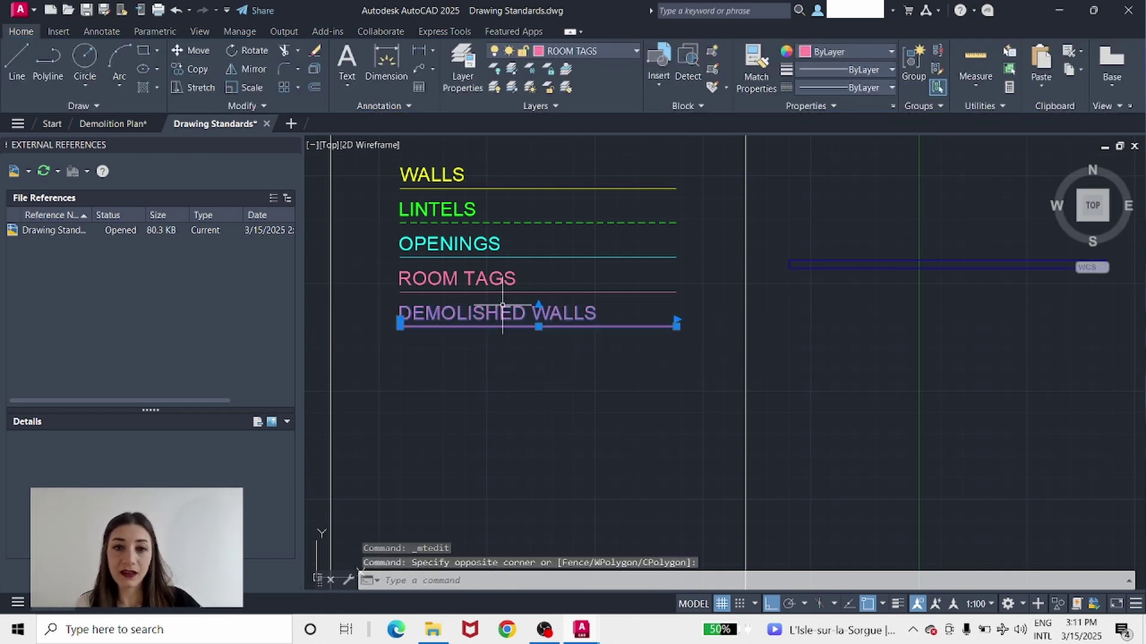
{"action": "left_click", "coordinate": [586, 50]}
{"action": "left_click", "coordinate": [571, 87]}
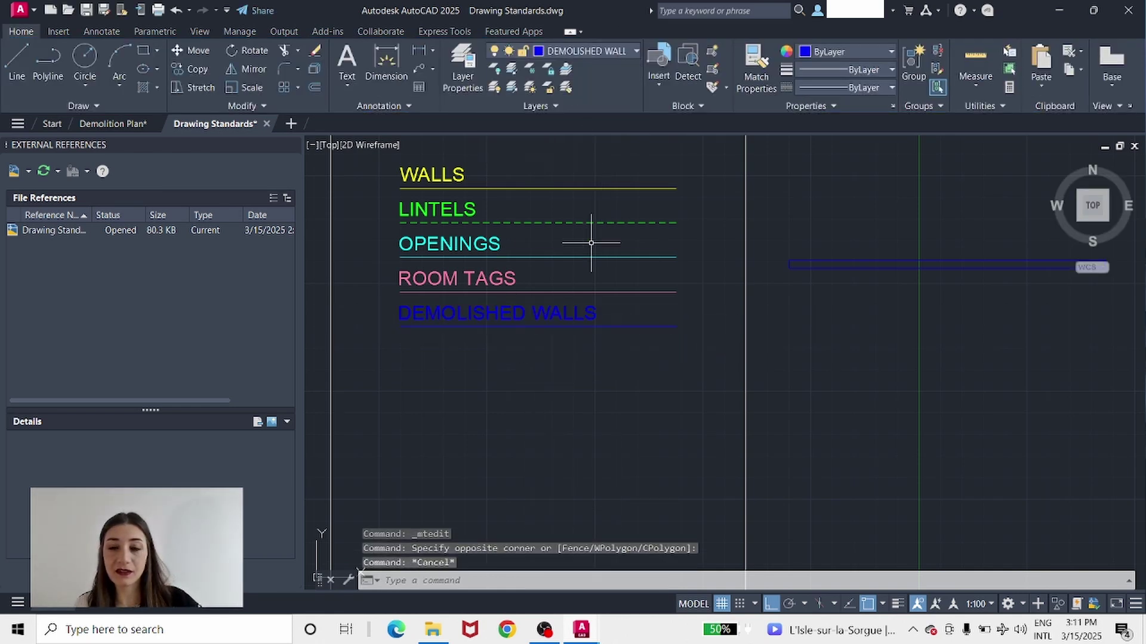
Step: Erase the pasted blue wall line
{"action": "left_click", "coordinate": [906, 353]}
{"action": "left_click", "coordinate": [820, 222]}
{"action": "key", "text": "Delete"}
{"action": "scroll", "coordinate": [637, 332], "scroll_direction": "down", "scroll_amount": 4}
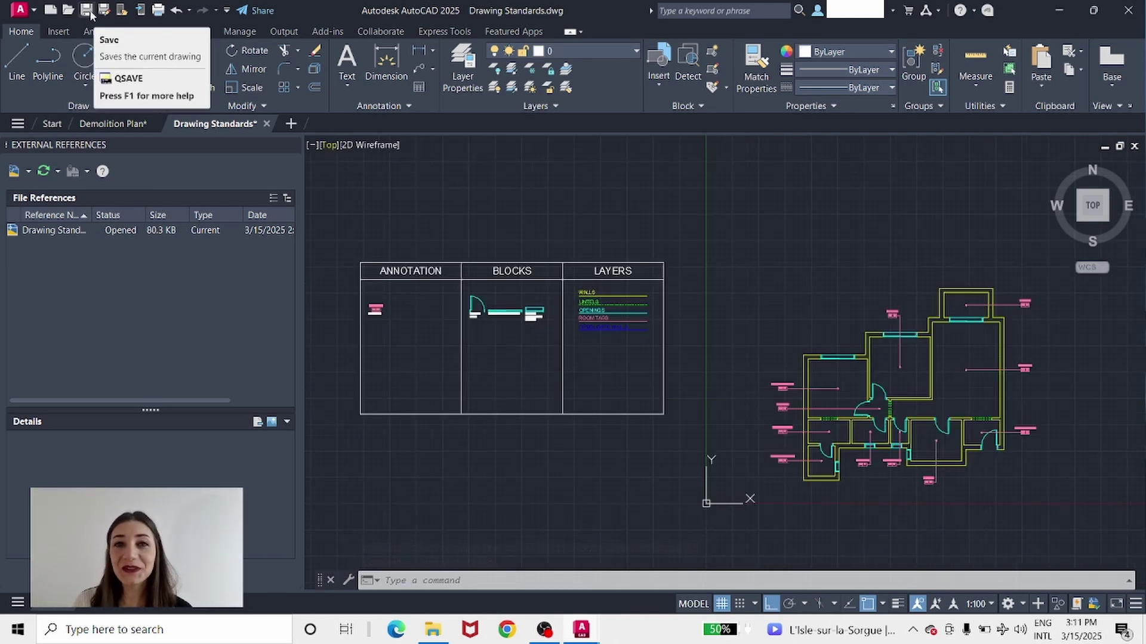